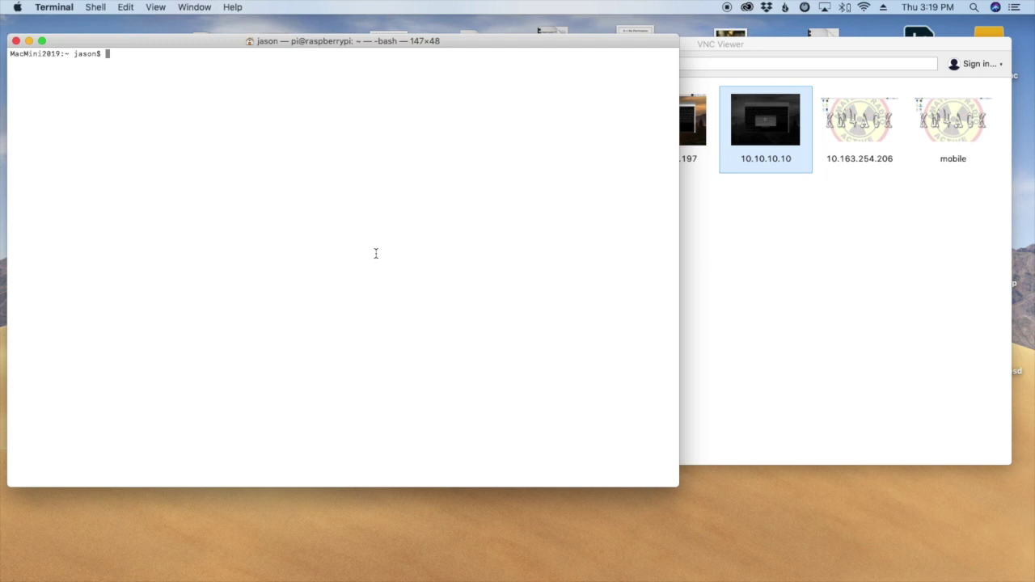
Clear the stale 10.4.36.197 host key, then SSH back in, accepting the new fingerprint and logging in.
{"action": "key", "text": "Up"}
{"action": "key", "text": "Up"}
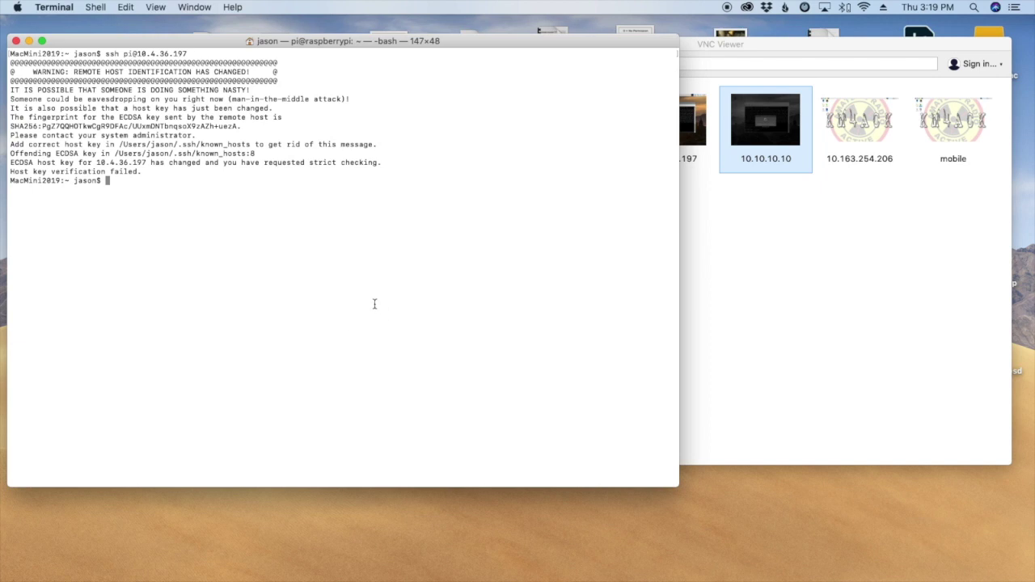
{"action": "mouse_move", "coordinate": [420, 576]}
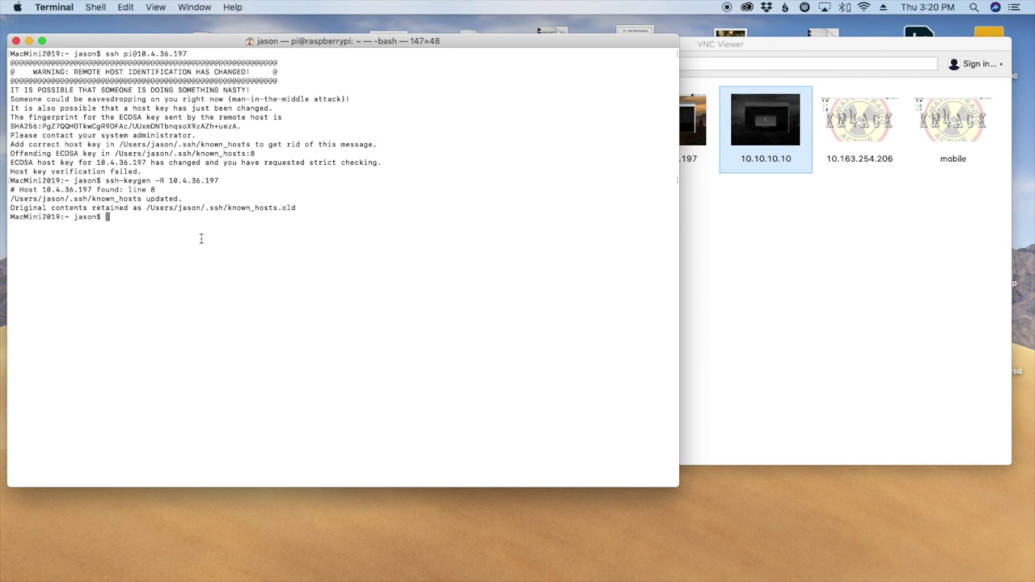
{"action": "key", "text": "Up"}
{"action": "key", "text": "Up"}
{"action": "key", "text": "Return"}
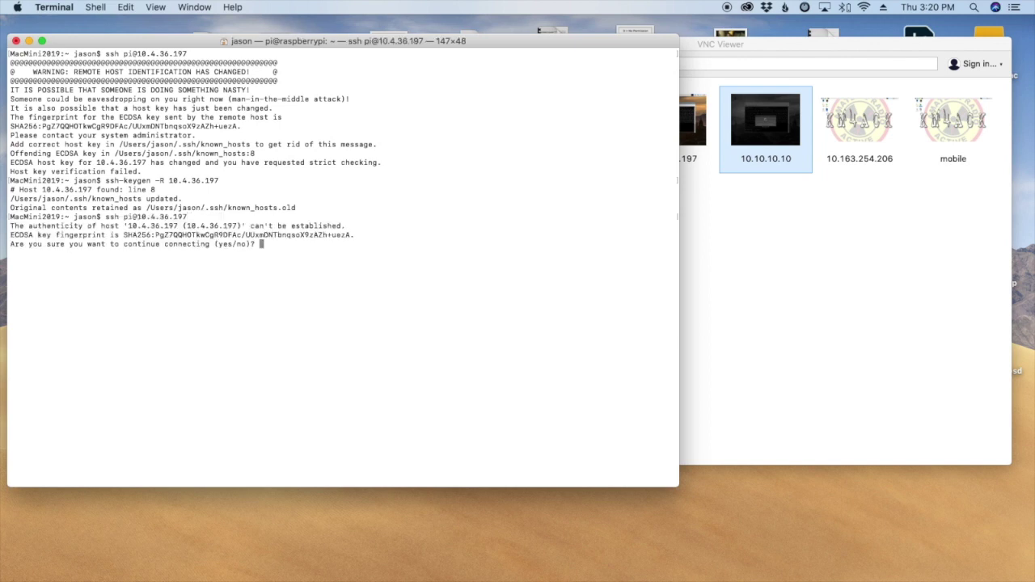
{"action": "type", "text": "yes"}
{"action": "key", "text": "Return"}
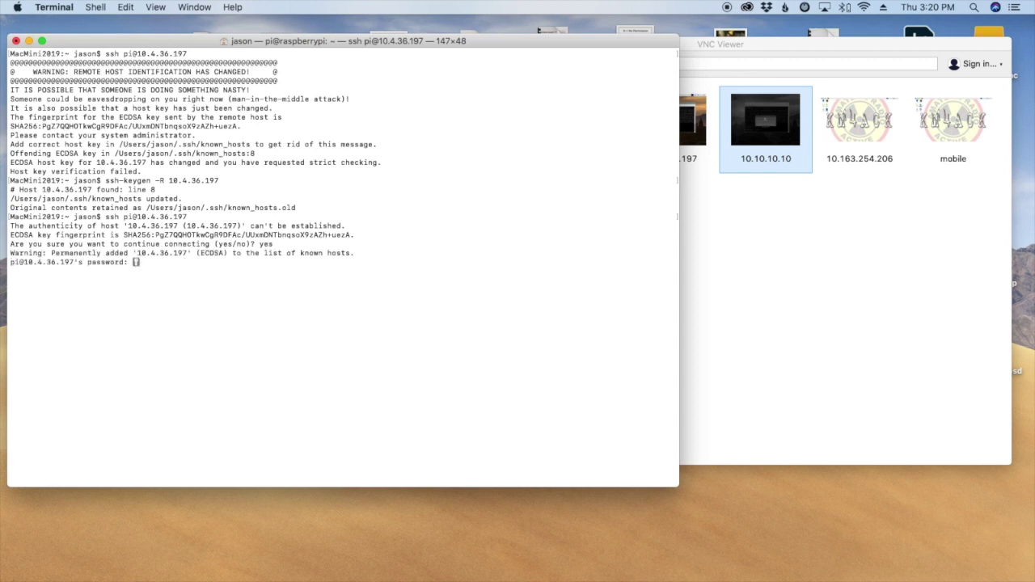
{"action": "key", "text": "Return"}
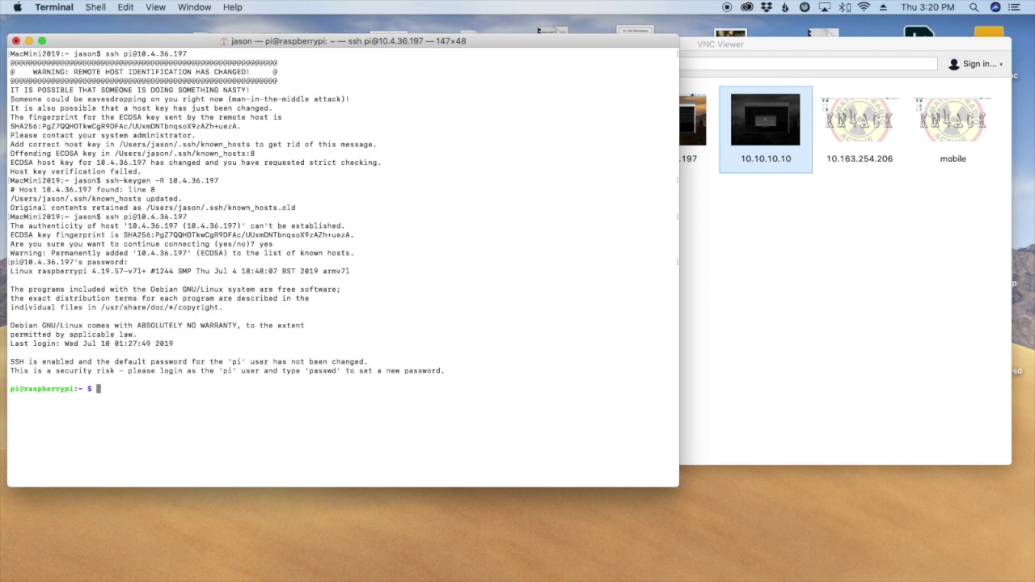
Launch sudo raspi-config on the Pi, fixing the misspelled command.
{"action": "type", "text": "sudo raspi"}
{"action": "type", "text": "-co"}
{"action": "type", "text": "nfig"}
{"action": "key", "text": "Return"}
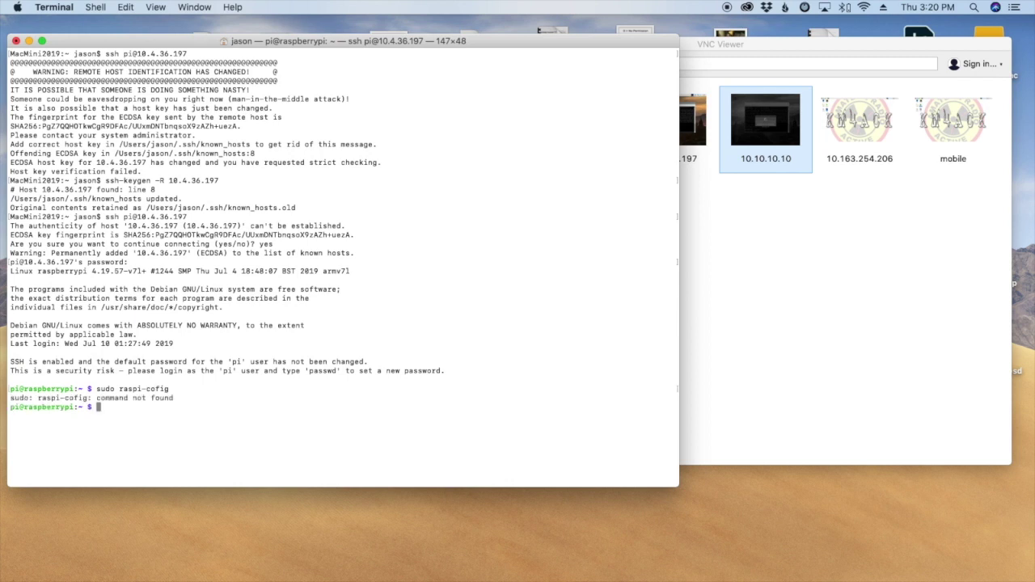
{"action": "key", "text": "Up"}
{"action": "key", "text": "Left"}
{"action": "key", "text": "Left"}
{"action": "key", "text": "Left"}
{"action": "type", "text": "n"}
{"action": "key", "text": "Return"}
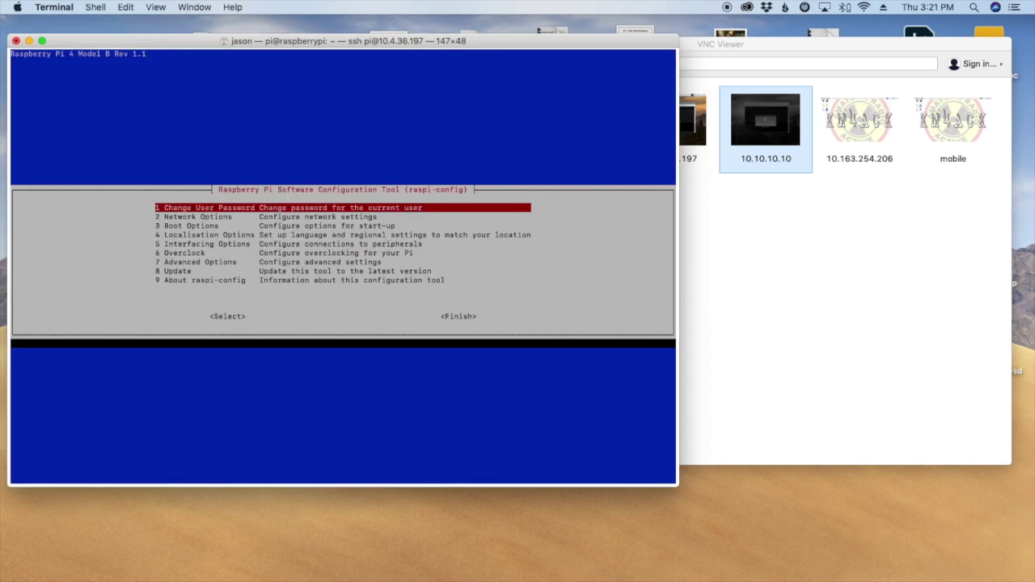
Enable VNC Server via 5 Interfacing Options > P3 VNC and return to the main menu.
{"action": "key", "text": "Down"}
{"action": "key", "text": "Down"}
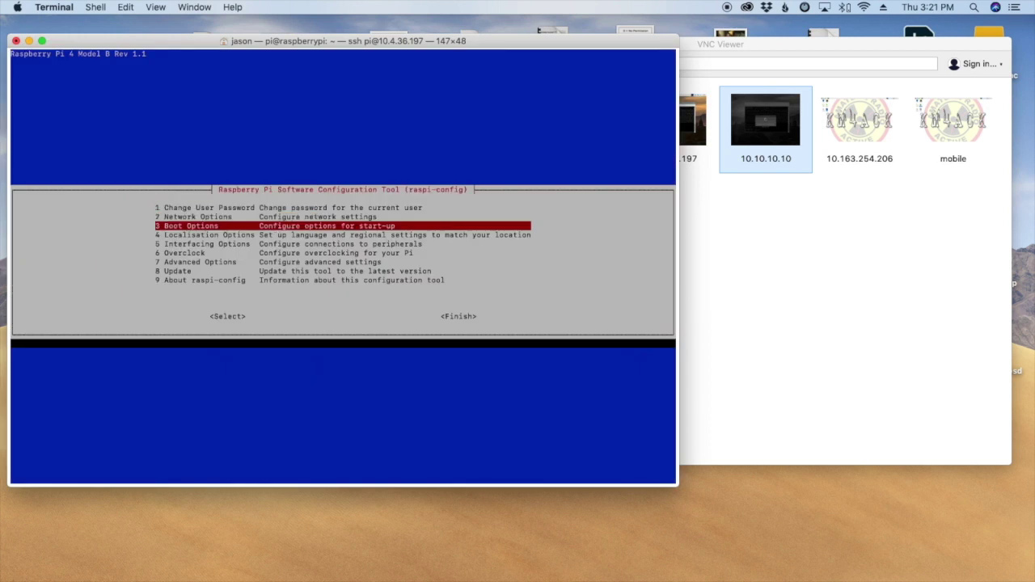
{"action": "key", "text": "Down"}
{"action": "key", "text": "Down"}
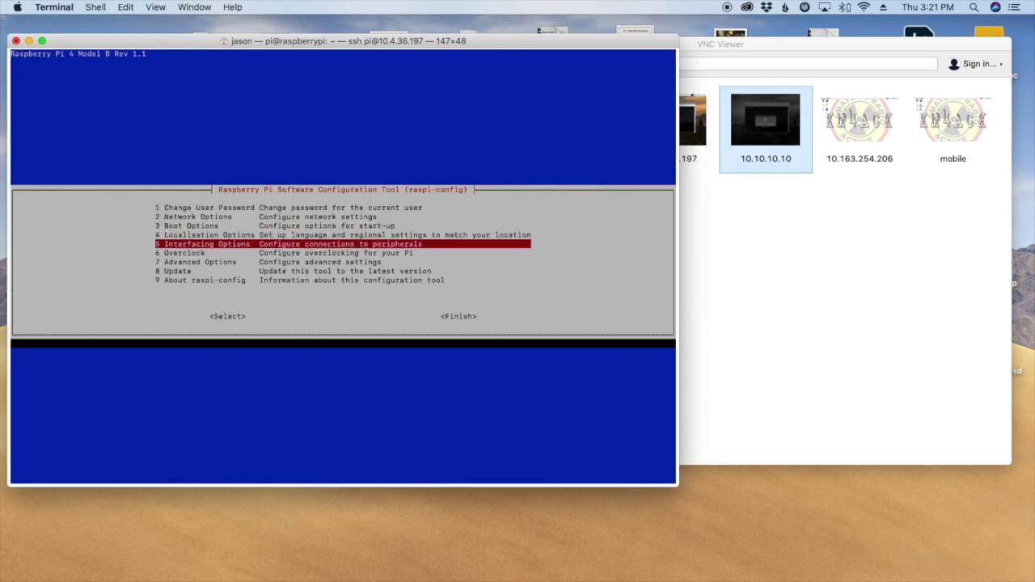
{"action": "key", "text": "Return"}
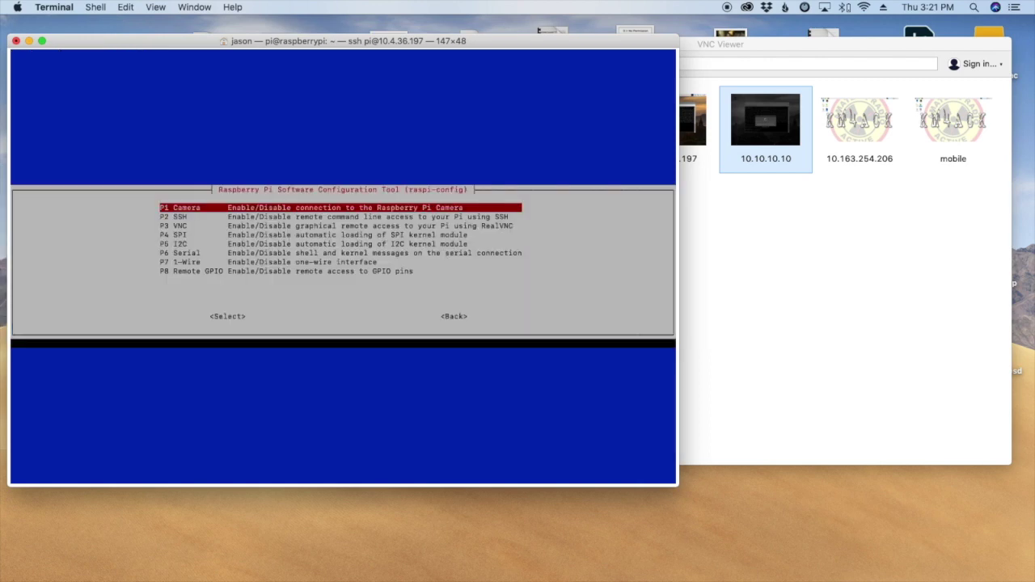
{"action": "key", "text": "Down"}
{"action": "key", "text": "Down"}
{"action": "key", "text": "Return"}
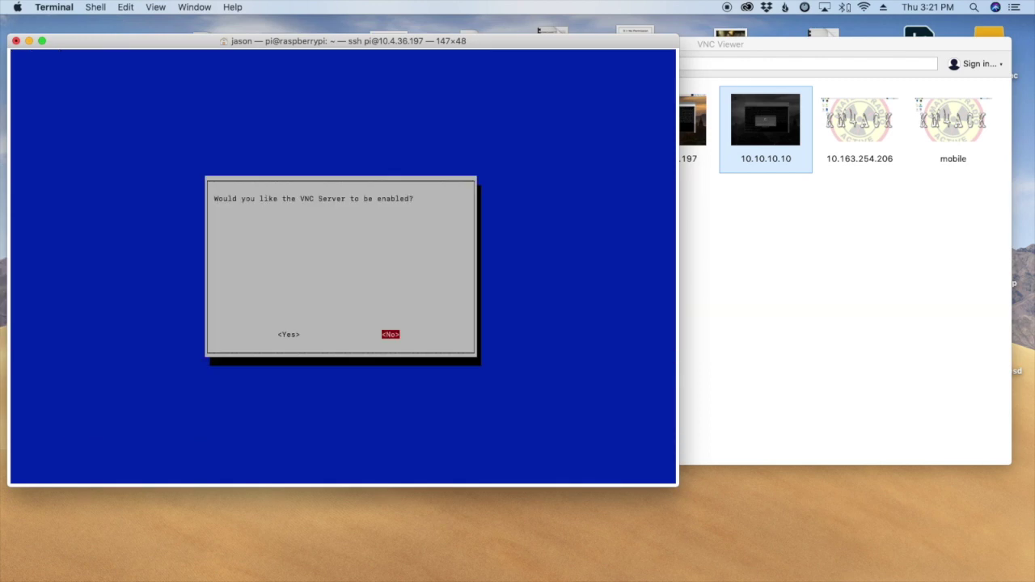
{"action": "key", "text": "Left"}
{"action": "key", "text": "Return"}
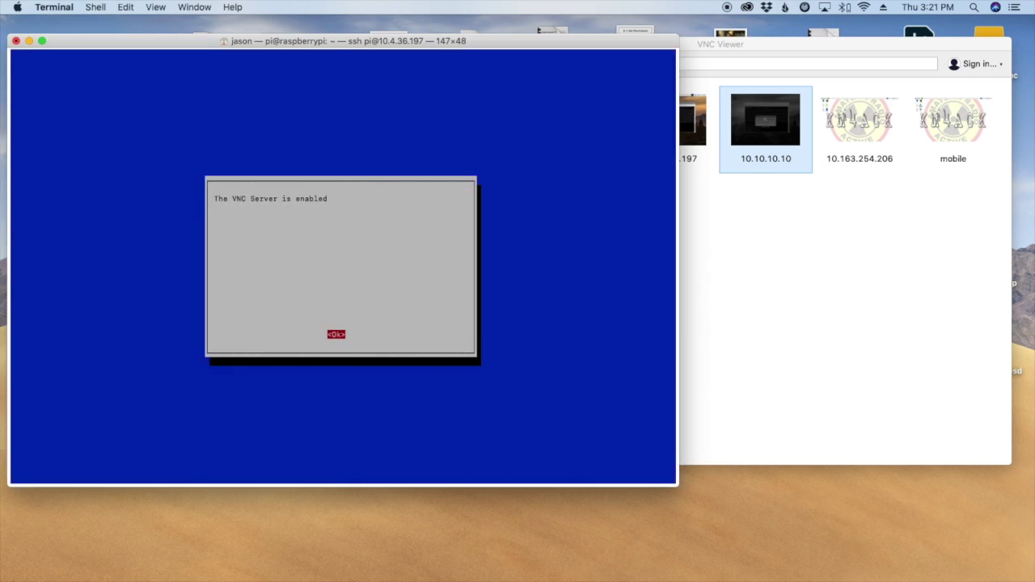
{"action": "key", "text": "Return"}
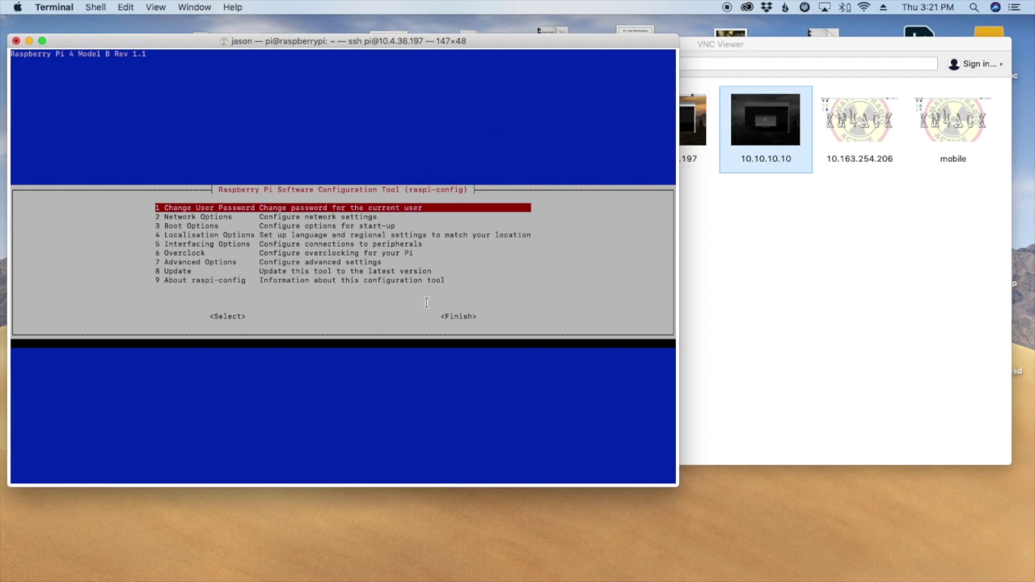
{"action": "left_click", "coordinate": [747, 45]}
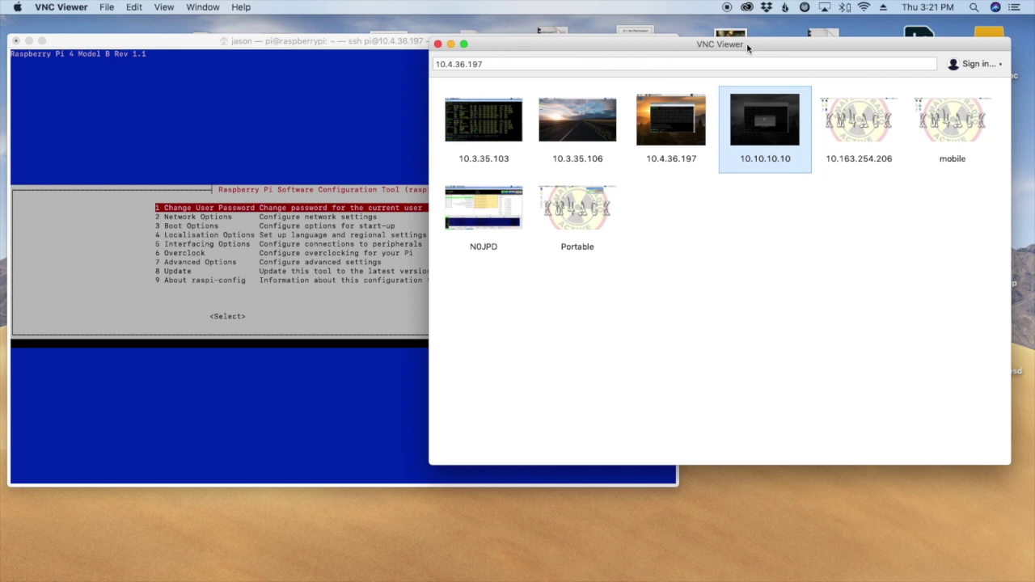
Connect to 10.4.36.197 and accept its changed identity, then disconnect when the desktop cannot be shown.
{"action": "double_click", "coordinate": [674, 120]}
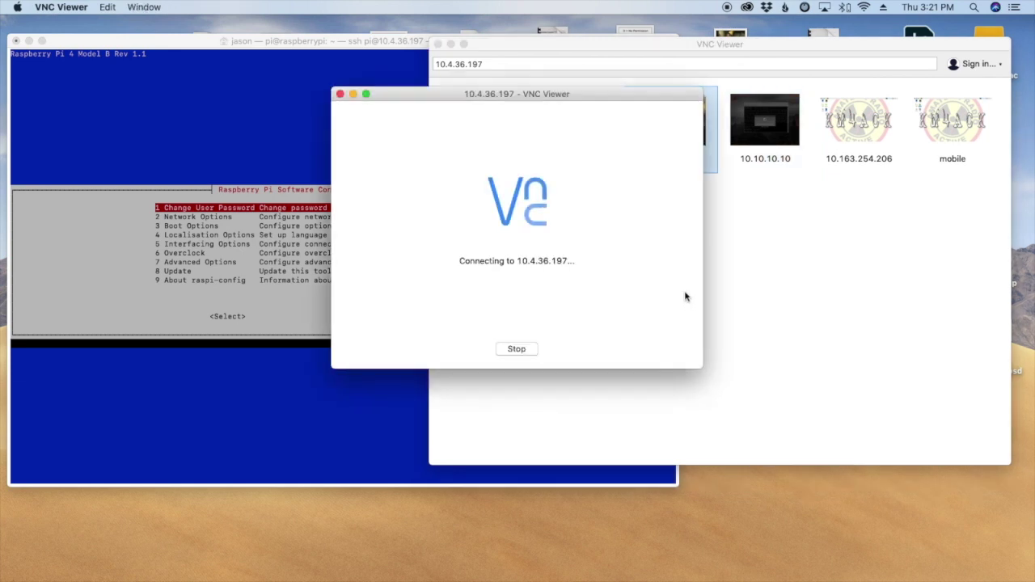
{"action": "left_click", "coordinate": [617, 261]}
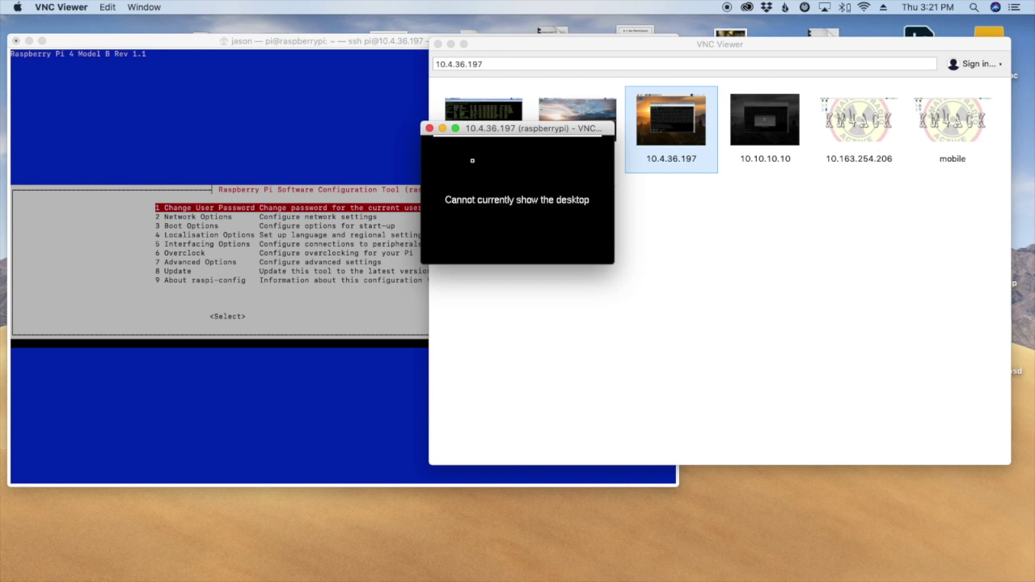
{"action": "left_click", "coordinate": [429, 130]}
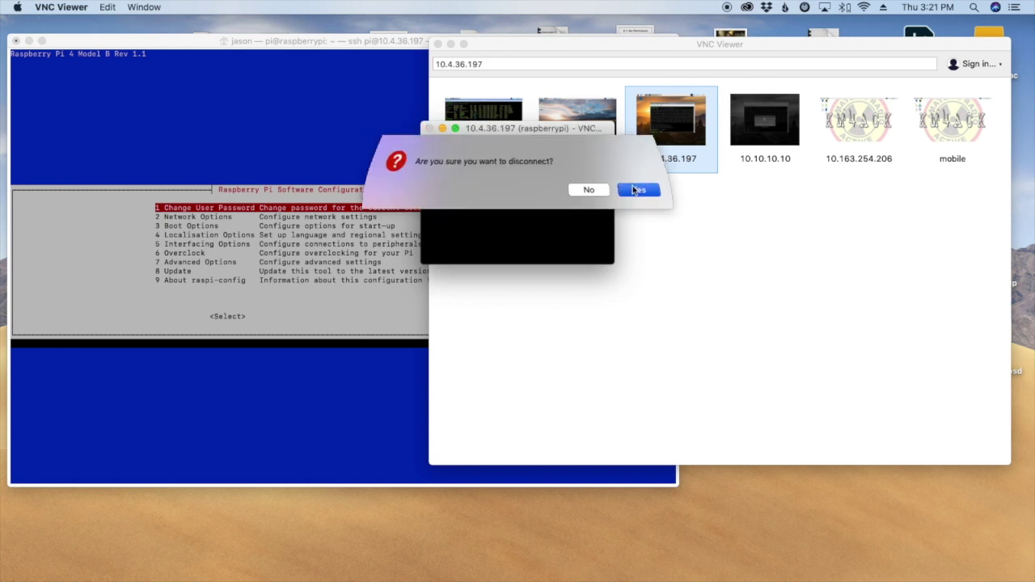
{"action": "left_click", "coordinate": [637, 190]}
{"action": "left_click", "coordinate": [282, 42]}
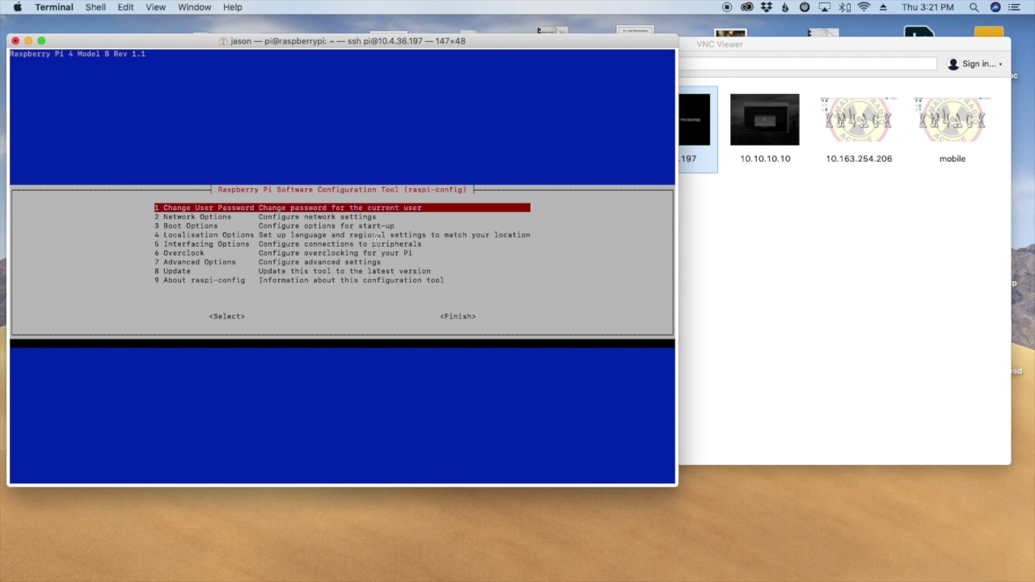
Set A5 Resolution to DMT Mode 82 (1920x1080) in Advanced Options, then Finish raspi-config.
{"action": "key", "text": "Down"}
{"action": "key", "text": "Down"}
{"action": "key", "text": "Down"}
{"action": "key", "text": "Down"}
{"action": "key", "text": "Down"}
{"action": "key", "text": "Down"}
{"action": "key", "text": "Down"}
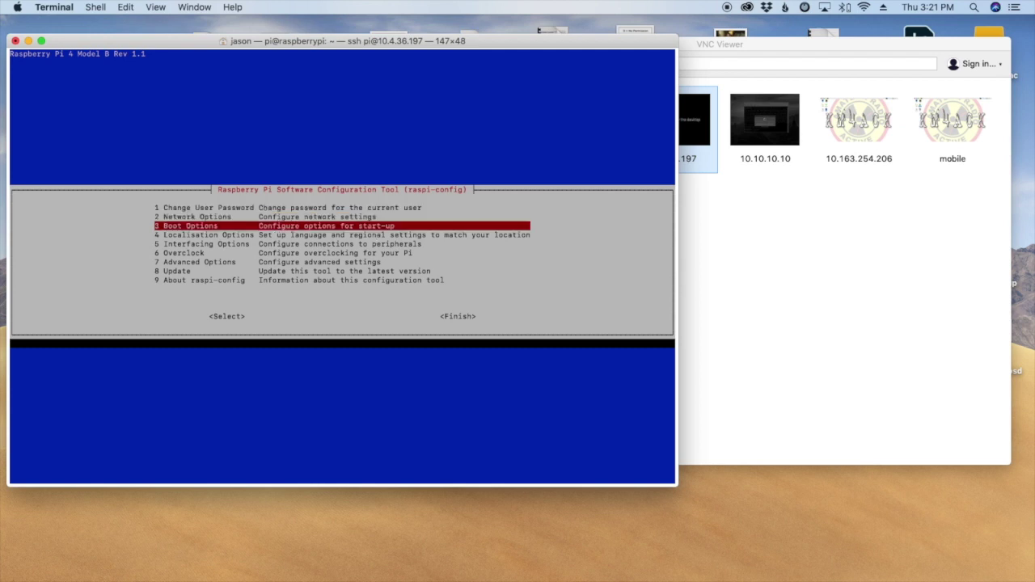
{"action": "key", "text": "Up"}
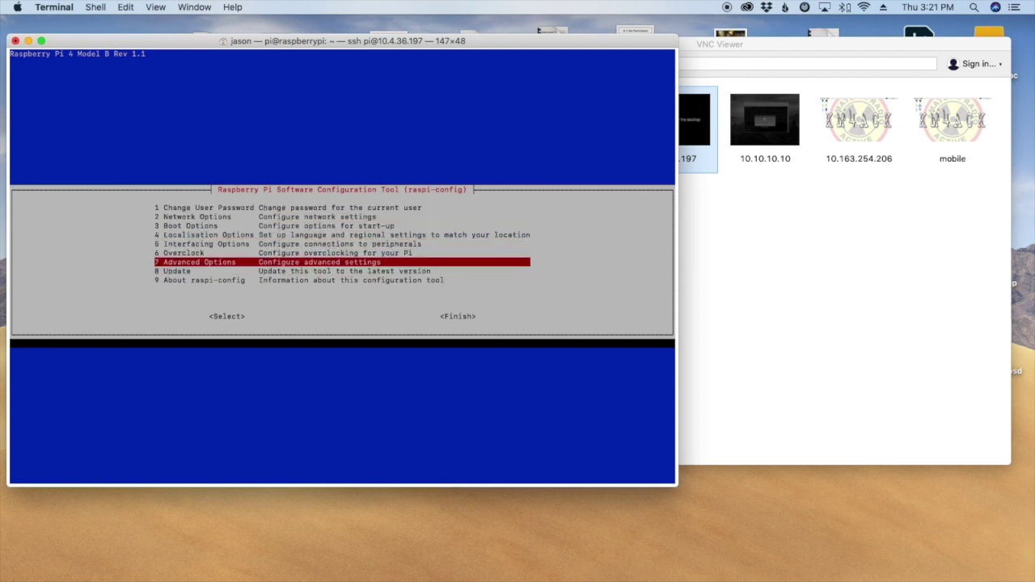
{"action": "key", "text": "Return"}
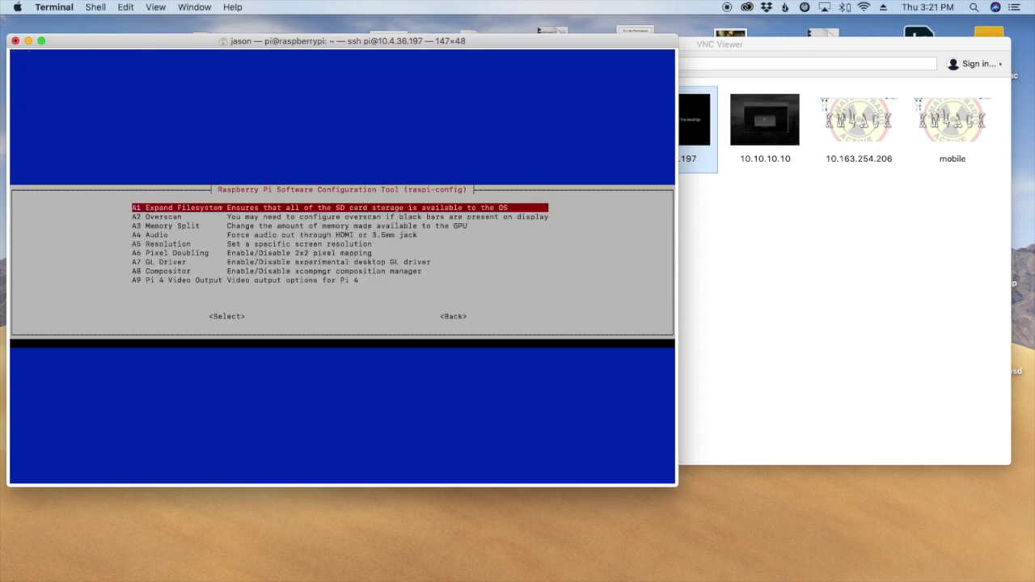
{"action": "key", "text": "Down"}
{"action": "key", "text": "Down"}
{"action": "key", "text": "Down"}
{"action": "key", "text": "Down"}
{"action": "key", "text": "Return"}
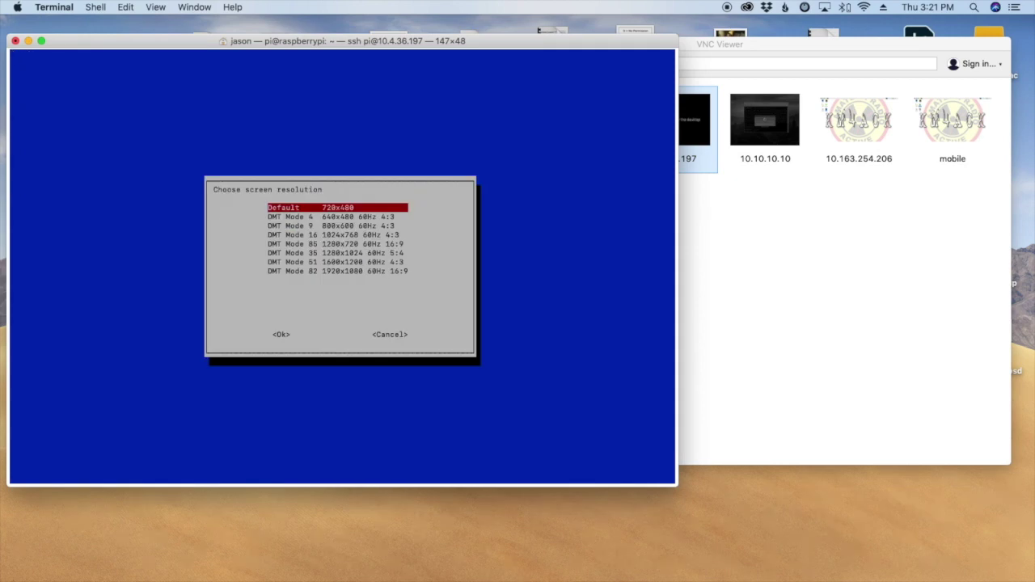
{"action": "key", "text": "Down"}
{"action": "key", "text": "Down"}
{"action": "key", "text": "Down"}
{"action": "key", "text": "Down"}
{"action": "key", "text": "Down"}
{"action": "key", "text": "Down"}
{"action": "key", "text": "Down"}
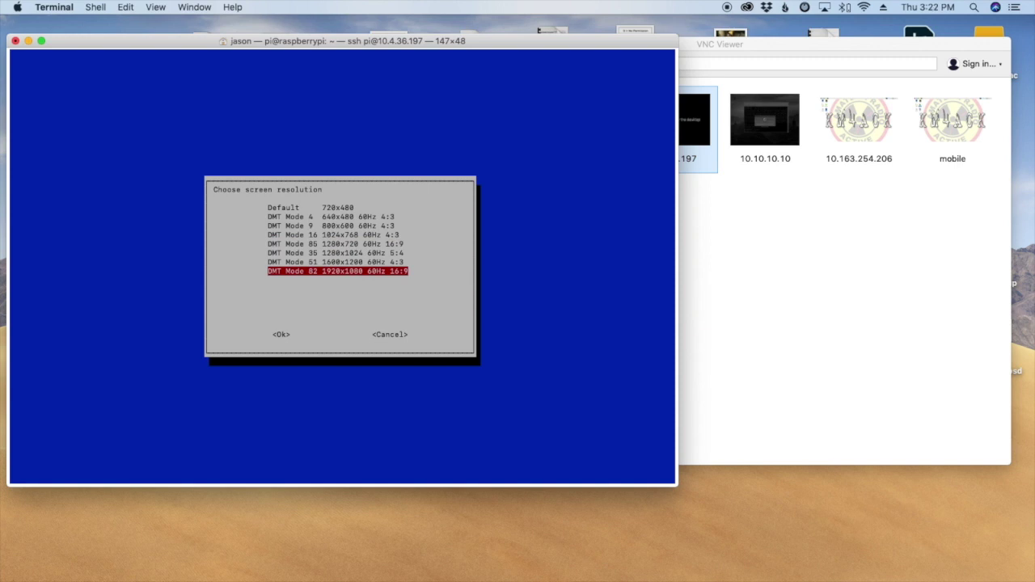
{"action": "key", "text": "Return"}
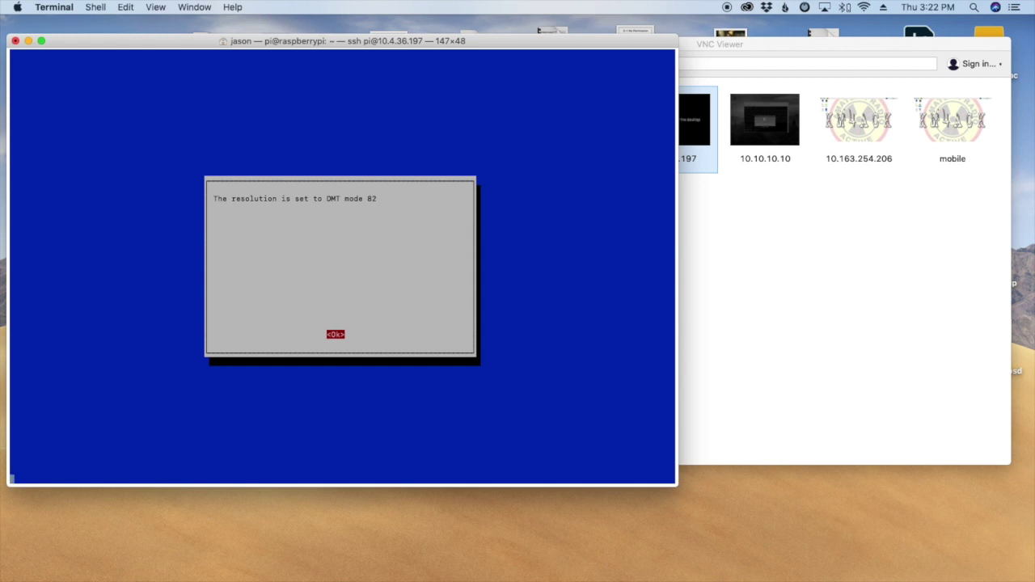
{"action": "key", "text": "Return"}
{"action": "key", "text": "Tab"}
{"action": "key", "text": "Tab"}
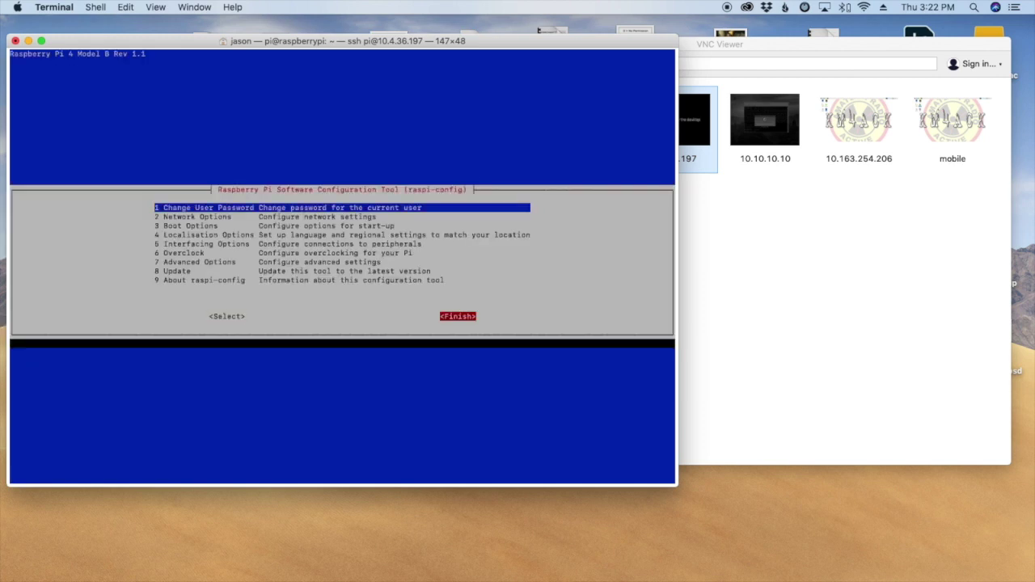
{"action": "key", "text": "Return"}
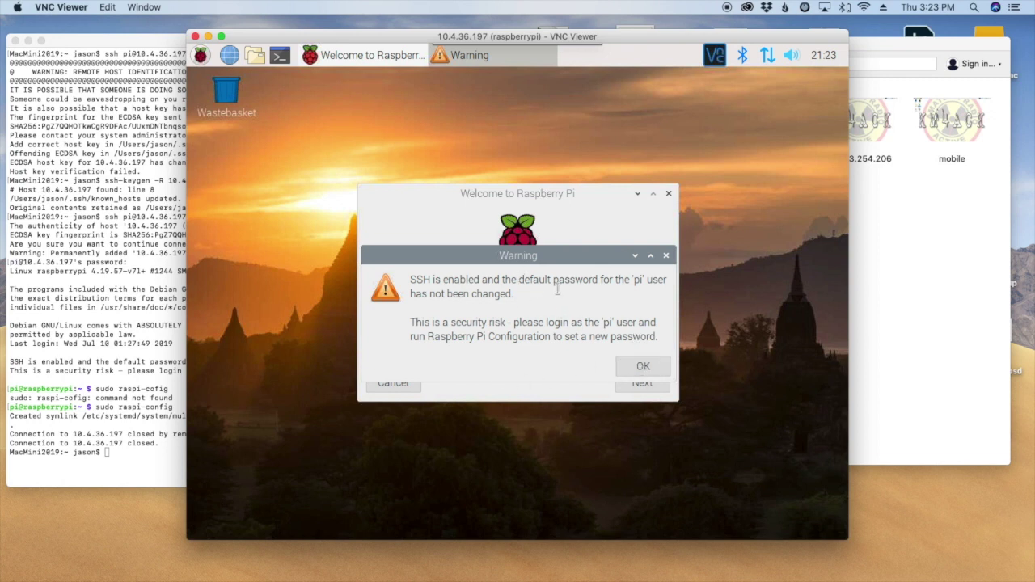
Dismiss the default-password warning and the Welcome to Raspberry Pi wizard, then check network status.
{"action": "left_click", "coordinate": [648, 368]}
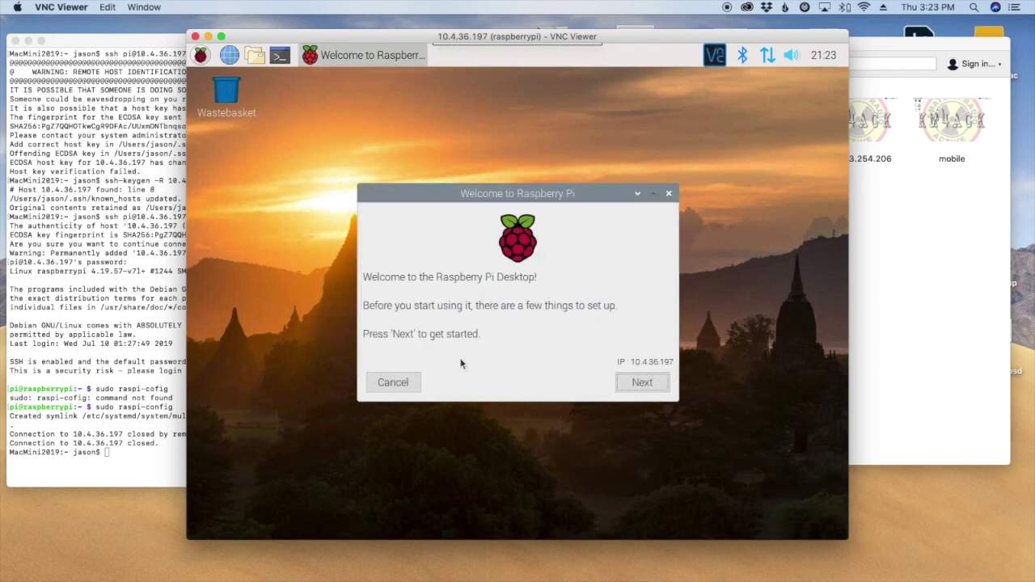
{"action": "left_click", "coordinate": [404, 384]}
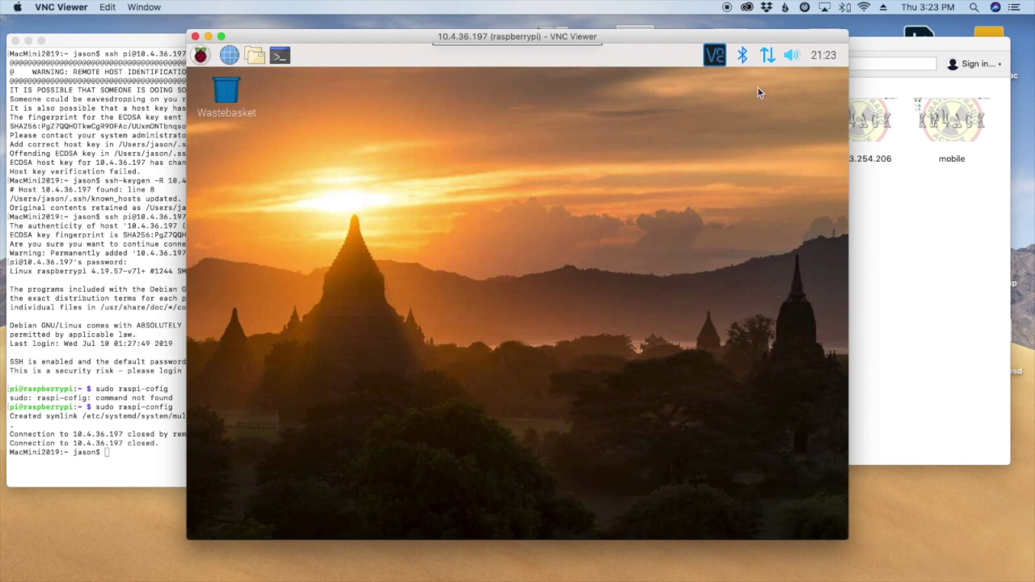
{"action": "mouse_move", "coordinate": [770, 58]}
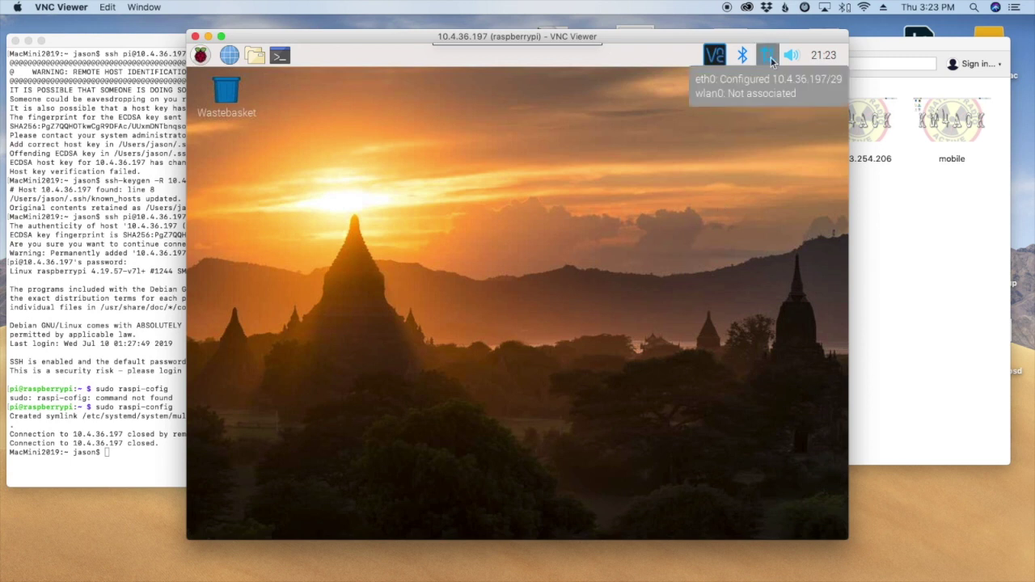
{"action": "left_click", "coordinate": [769, 56]}
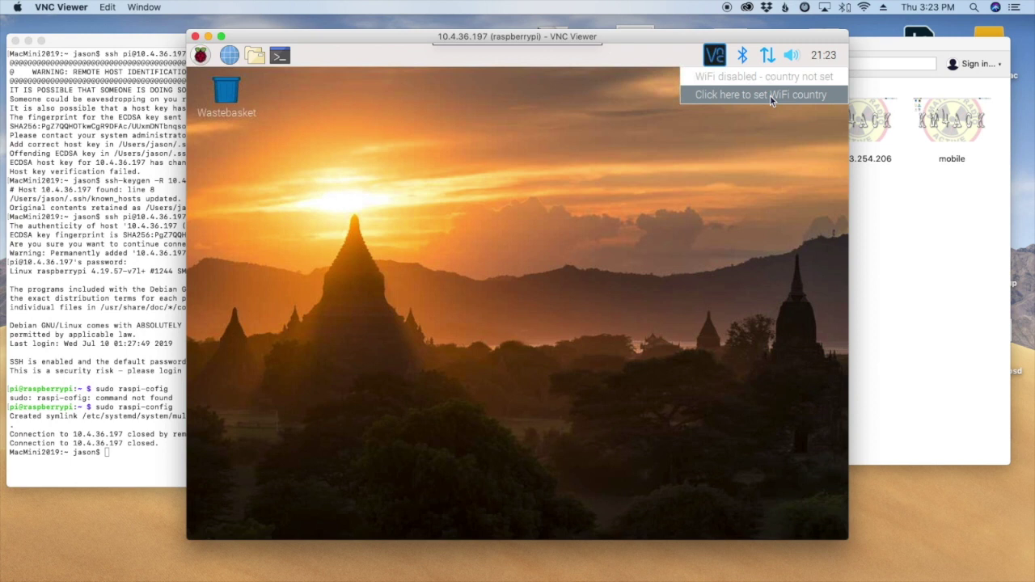
Set the WiFi country to US United States, then check the list of nearby WiFi networks.
{"action": "left_click", "coordinate": [770, 95]}
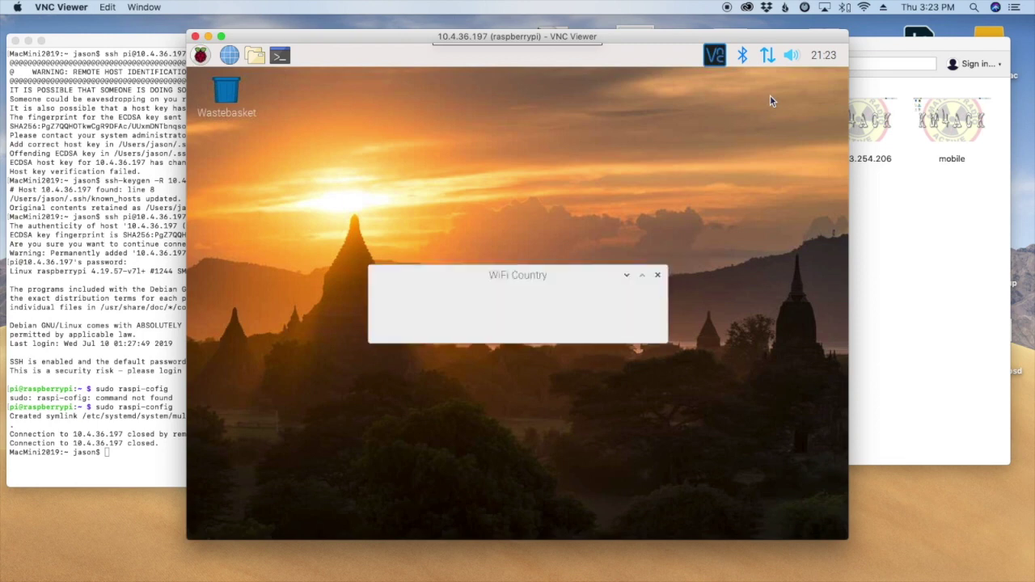
{"action": "left_click", "coordinate": [530, 299]}
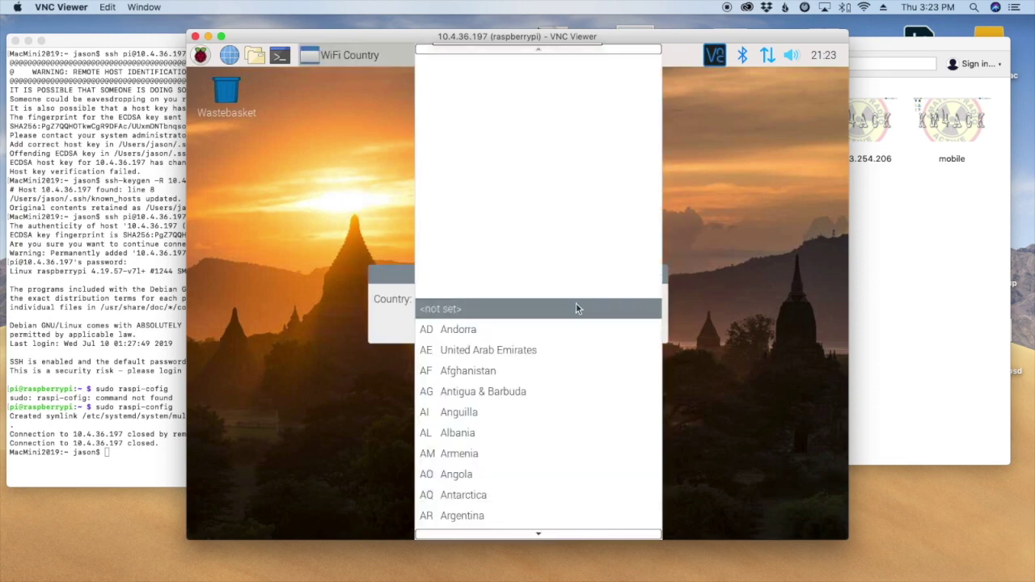
{"action": "scroll", "coordinate": [576, 306], "scroll_direction": "down", "scroll_amount": 15}
{"action": "scroll", "coordinate": [576, 306], "scroll_direction": "down", "scroll_amount": 10}
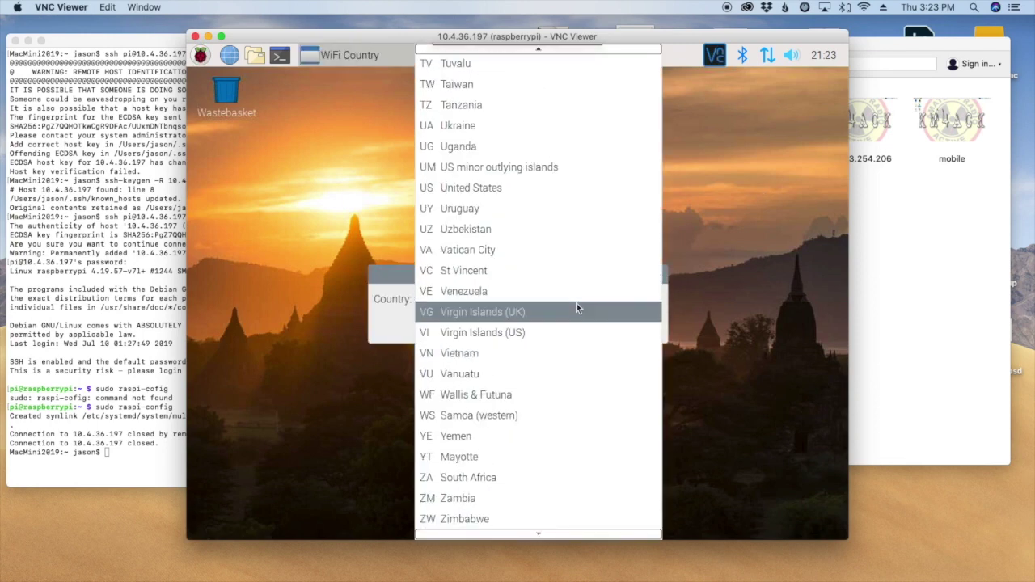
{"action": "left_click", "coordinate": [542, 192]}
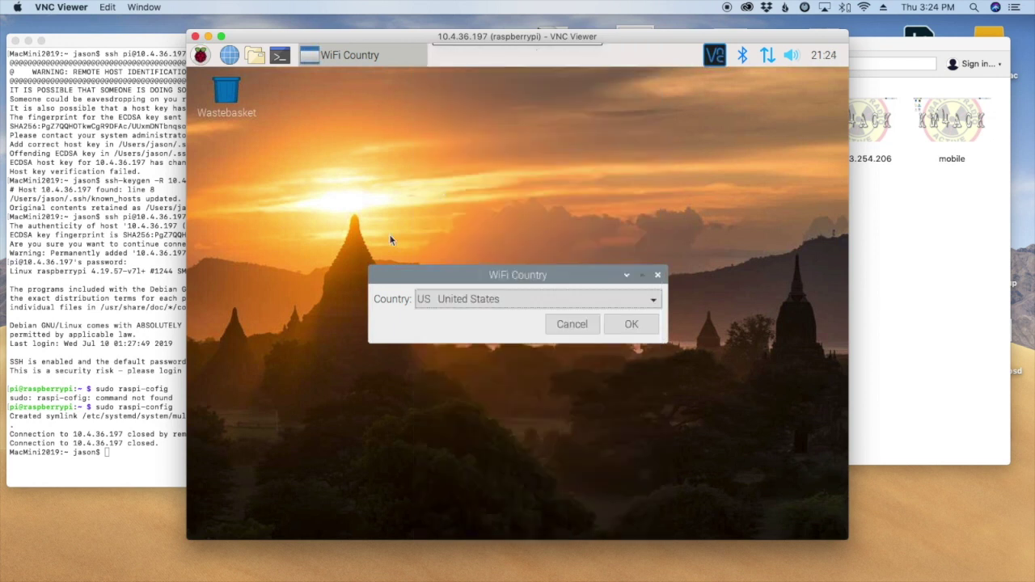
{"action": "left_click", "coordinate": [631, 324]}
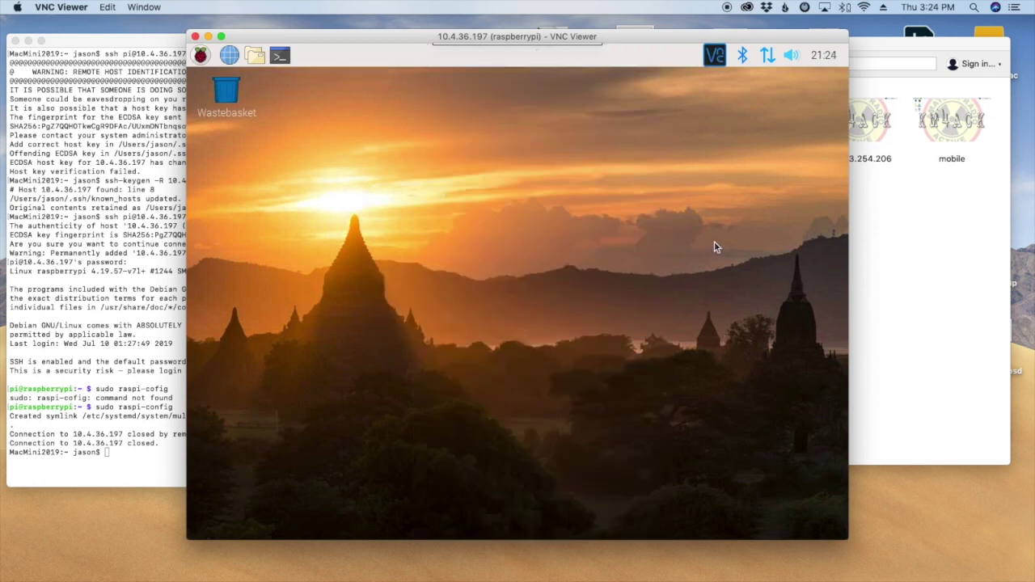
{"action": "left_click", "coordinate": [767, 56]}
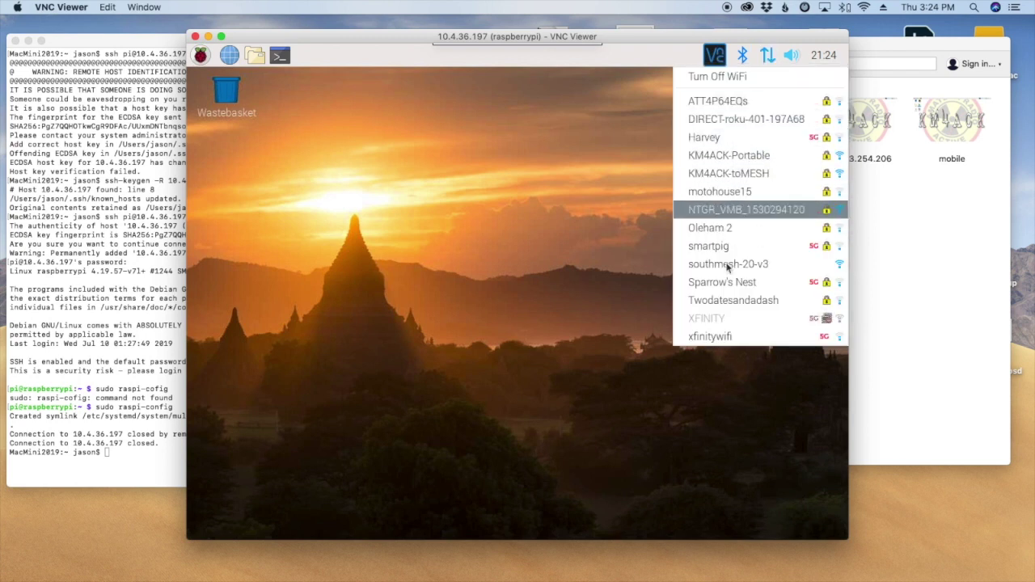
{"action": "left_click", "coordinate": [511, 211]}
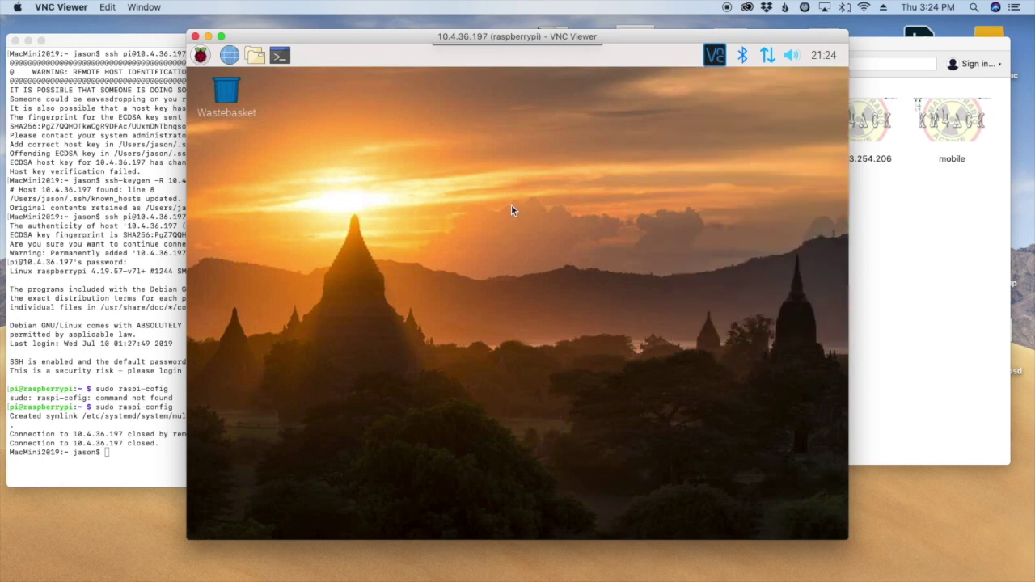
Open an LXTerminal on the Pi, enlarge its font to 24 point, and maximize it.
{"action": "left_click", "coordinate": [280, 55]}
{"action": "left_click", "coordinate": [346, 188]}
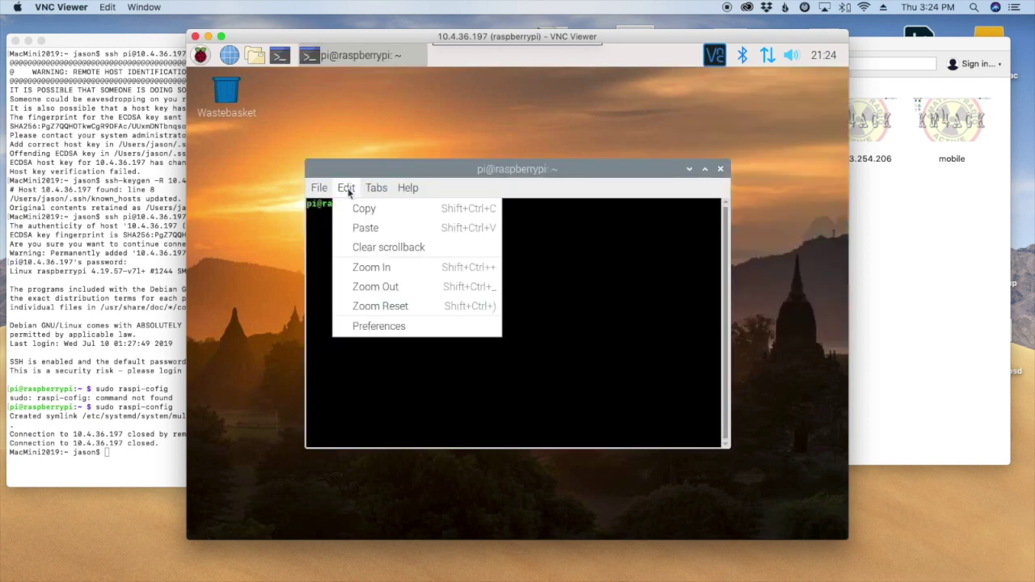
{"action": "left_click", "coordinate": [358, 326]}
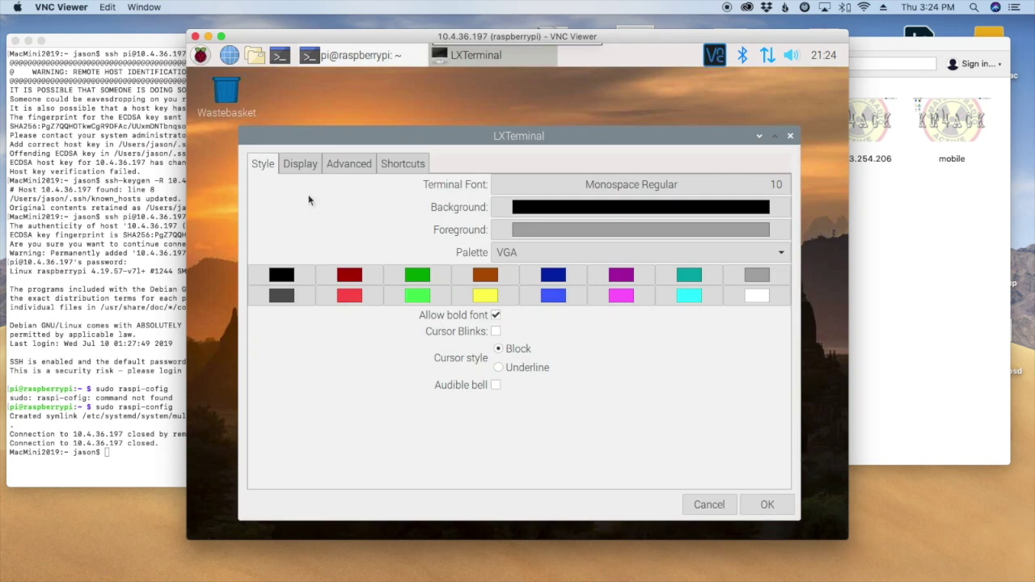
{"action": "left_click", "coordinate": [774, 186]}
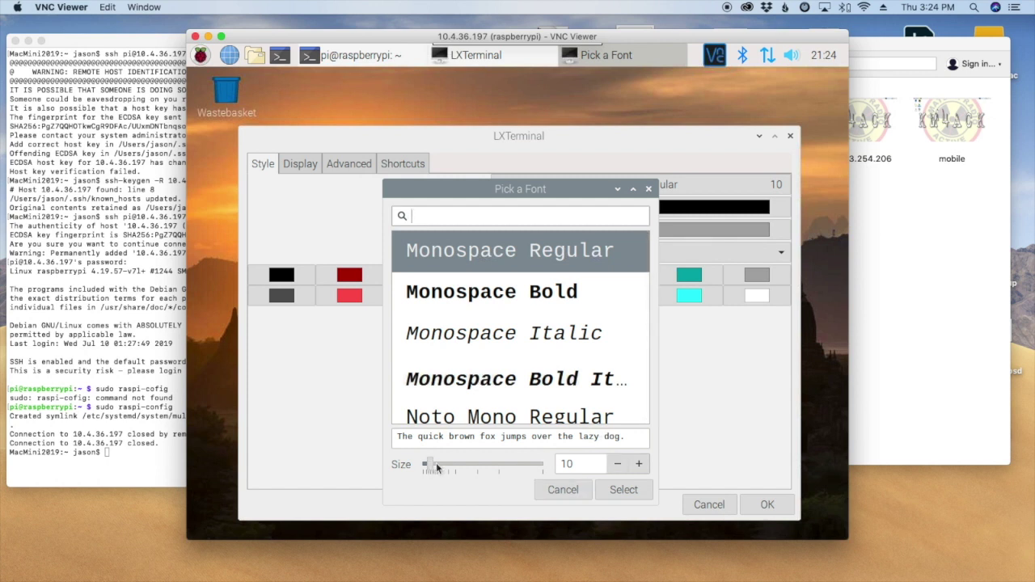
{"action": "left_click_drag", "start_coordinate": [433, 467], "coordinate": [457, 474]}
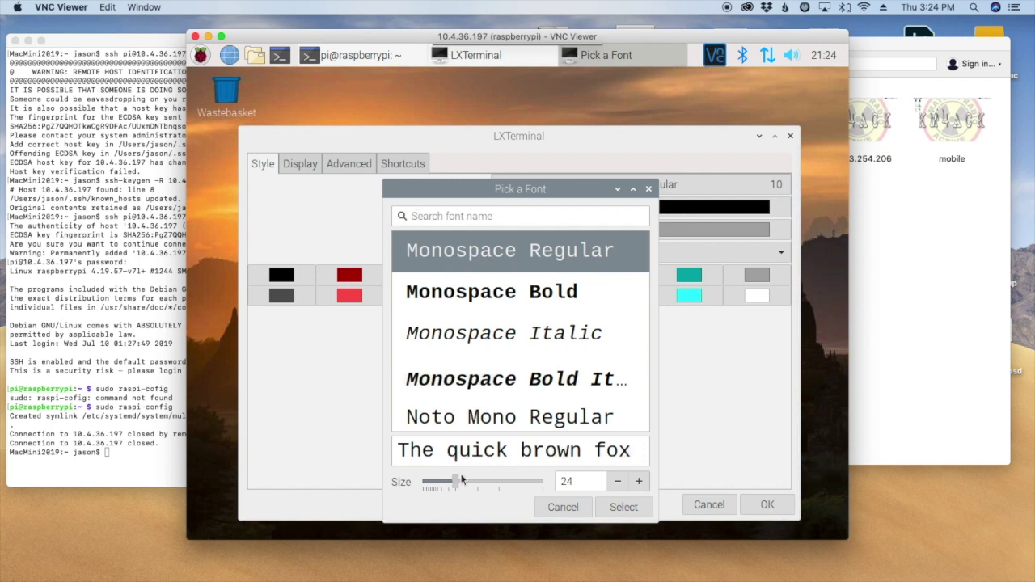
{"action": "left_click", "coordinate": [621, 506]}
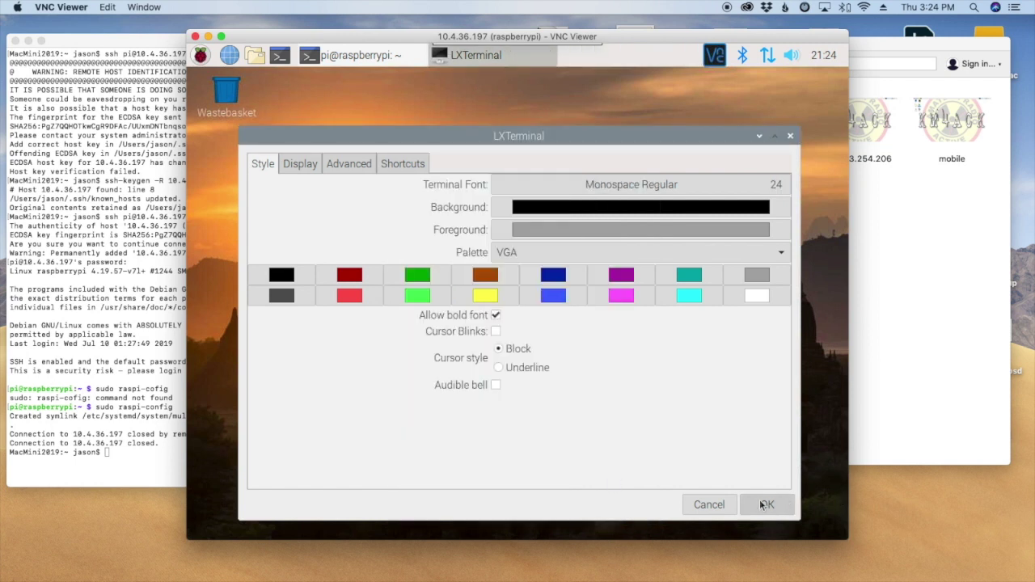
{"action": "left_click", "coordinate": [768, 505]}
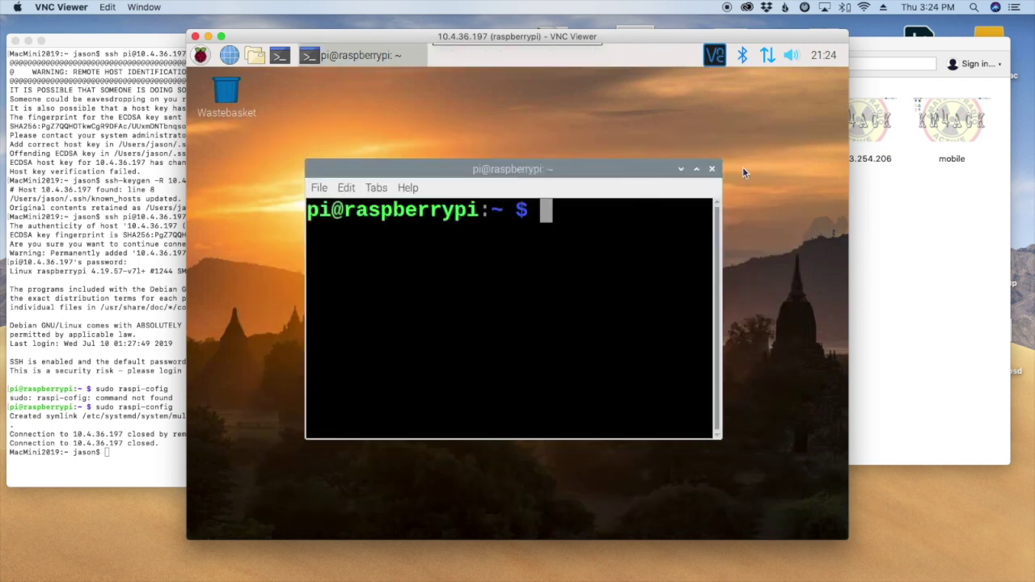
{"action": "left_click", "coordinate": [695, 170]}
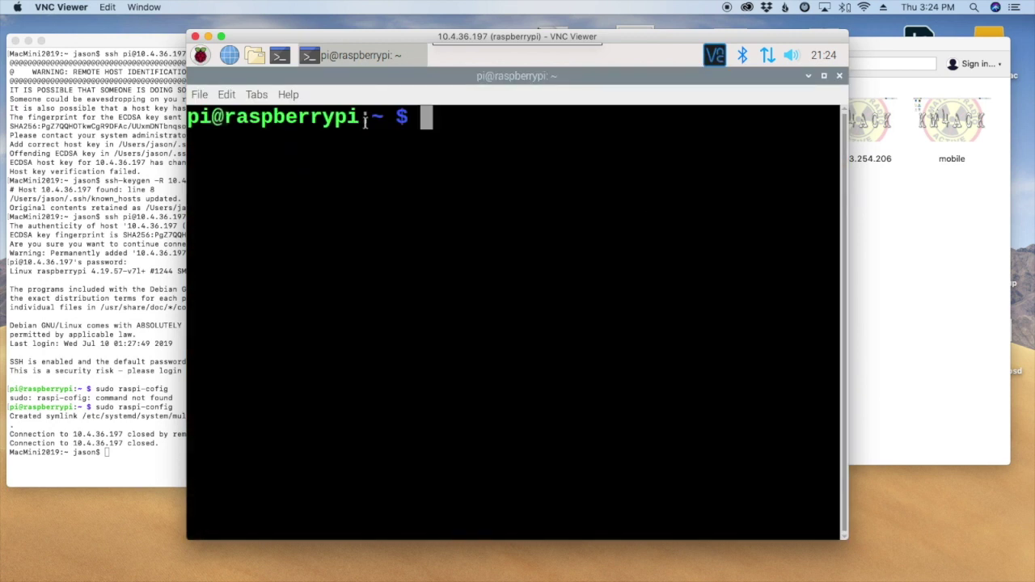
Reduce the terminal font to Monospace Regular 15 in Preferences.
{"action": "left_click", "coordinate": [226, 95]}
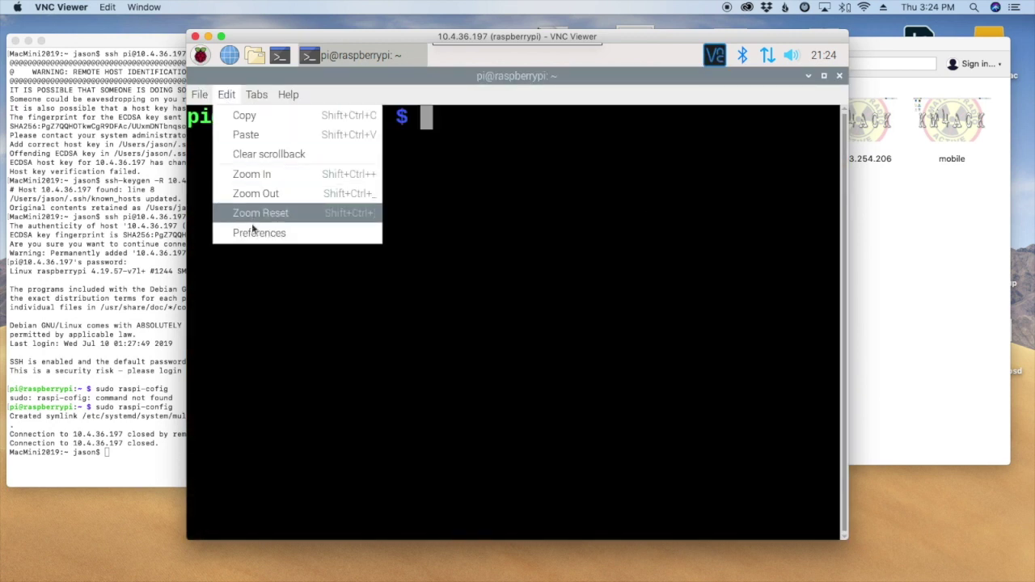
{"action": "left_click", "coordinate": [380, 265]}
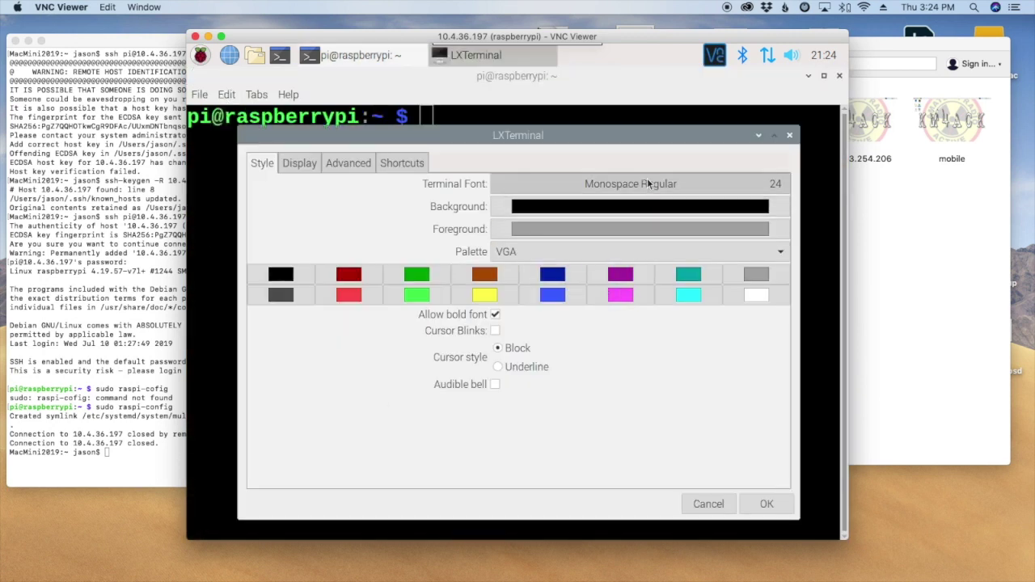
{"action": "left_click", "coordinate": [747, 183]}
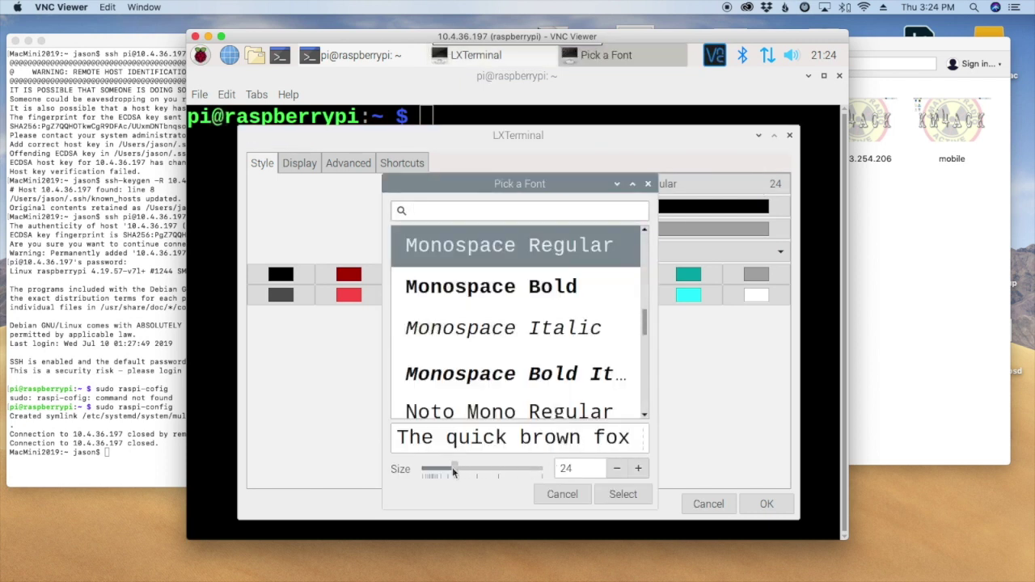
{"action": "left_click_drag", "start_coordinate": [446, 472], "coordinate": [441, 473]}
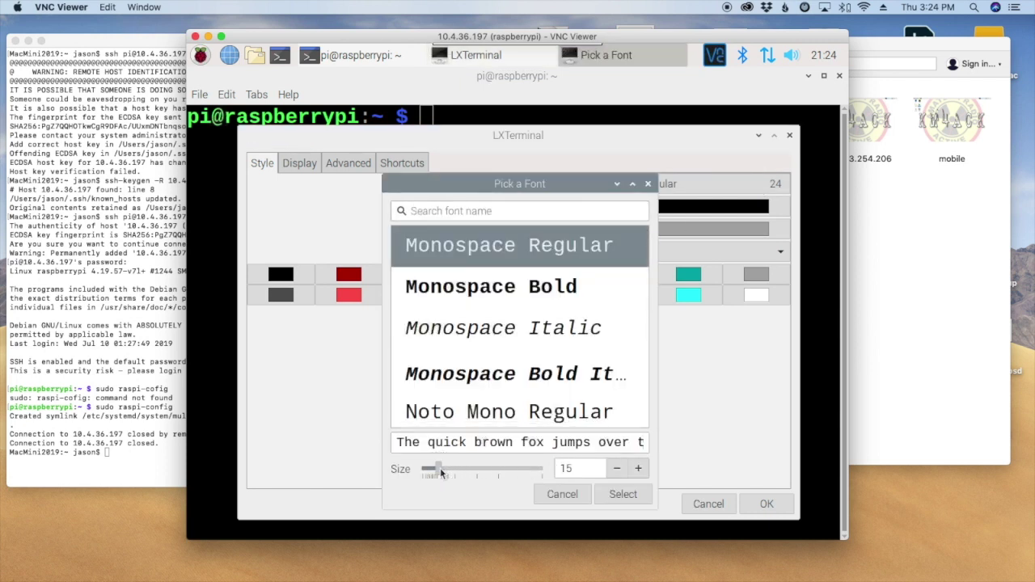
{"action": "left_click", "coordinate": [623, 494]}
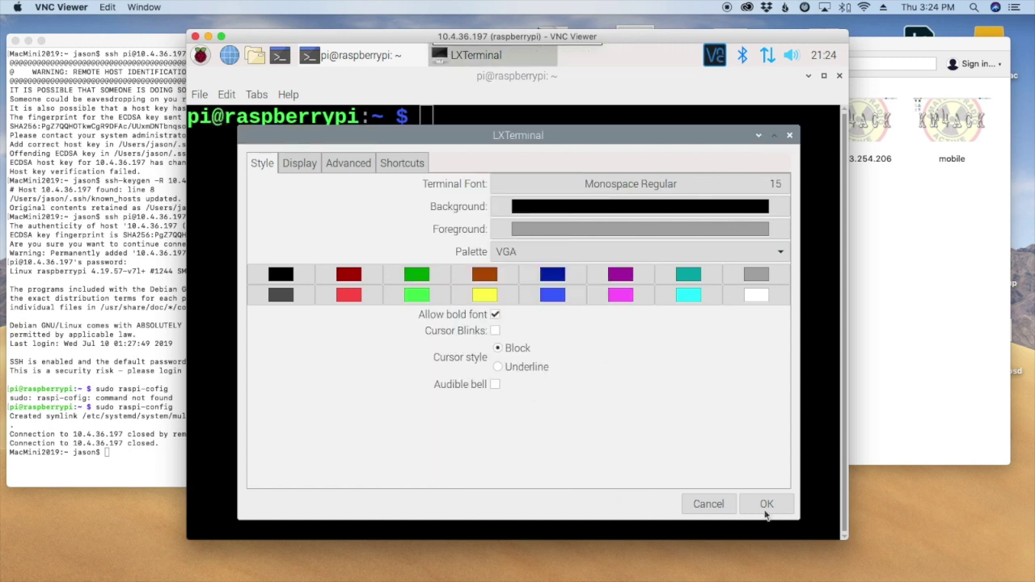
{"action": "left_click", "coordinate": [767, 504]}
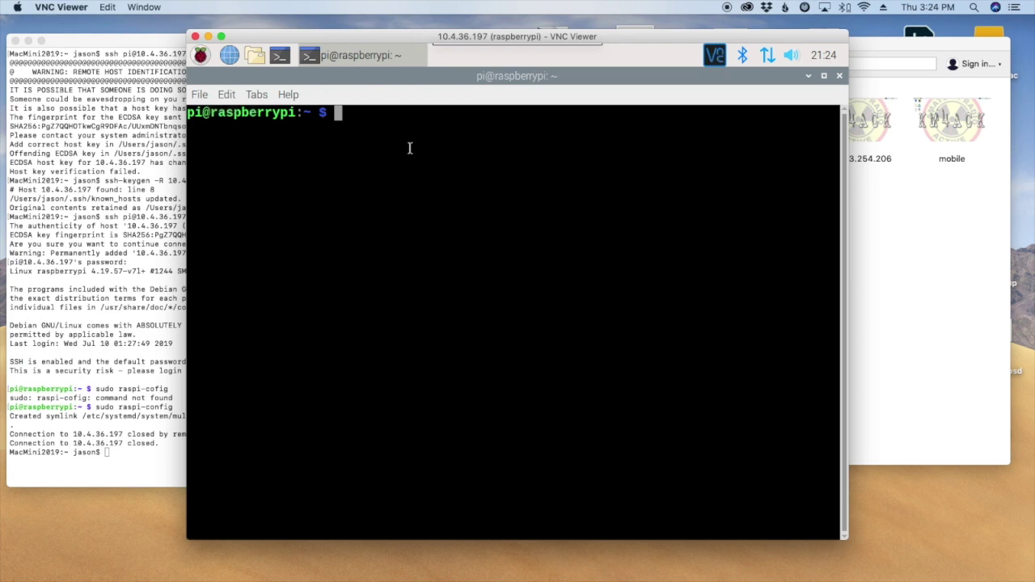
Change the Pi terminal into the ~/Downloads folder with cd Downloads/.
{"action": "type", "text": "cd Do"}
{"action": "key", "text": "Tab"}
{"action": "key", "text": "Return"}
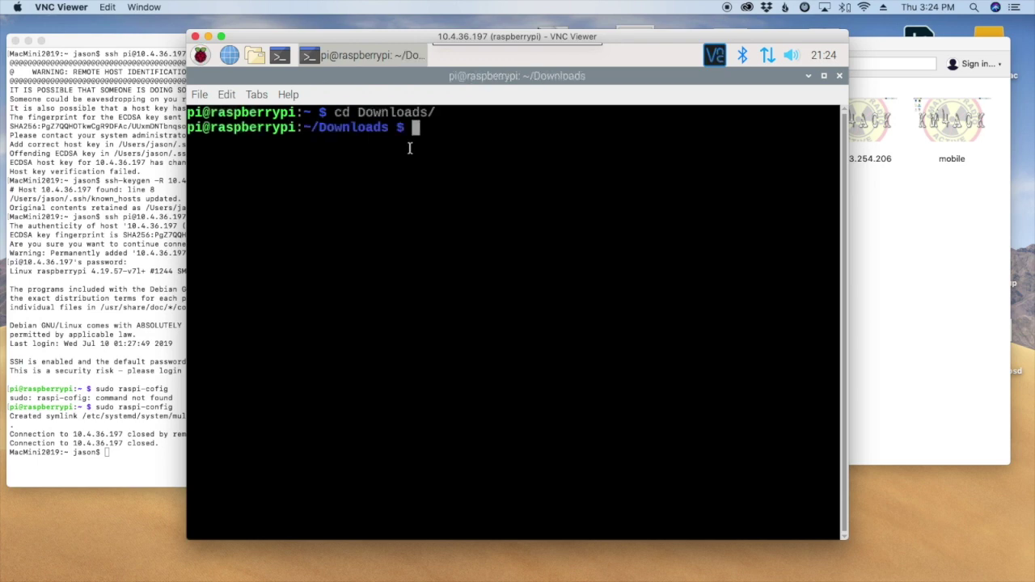
{"action": "key", "text": "ctrl+Right"}
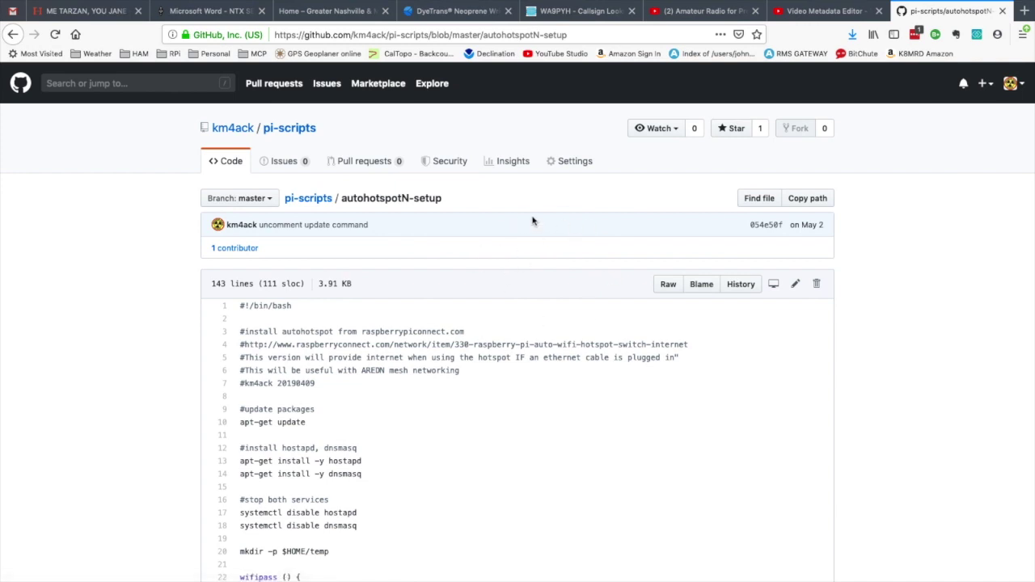
Open the raw autohotspotN-setup script on GitHub and copy its web address.
{"action": "left_click", "coordinate": [667, 286]}
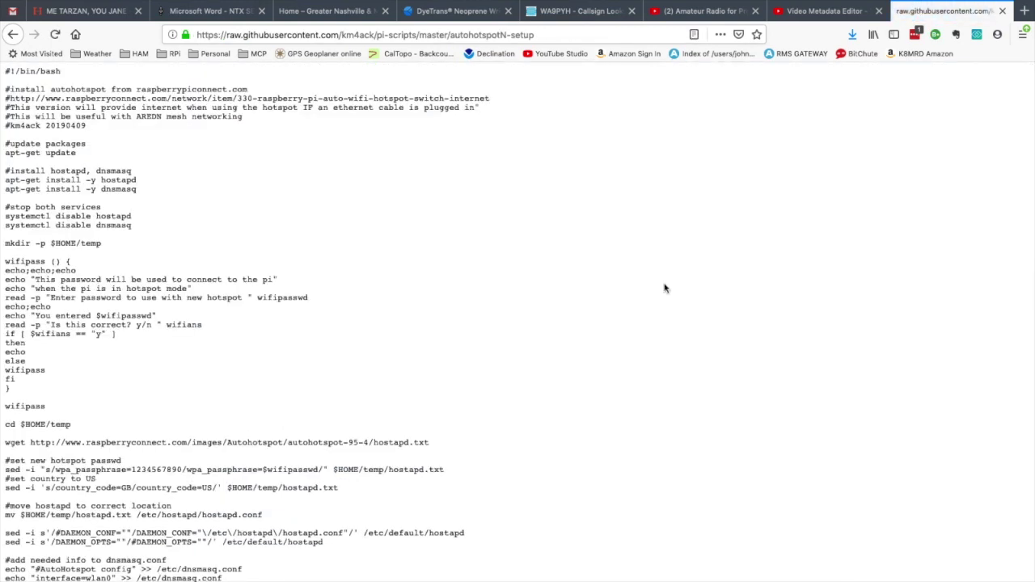
{"action": "left_click", "coordinate": [575, 34]}
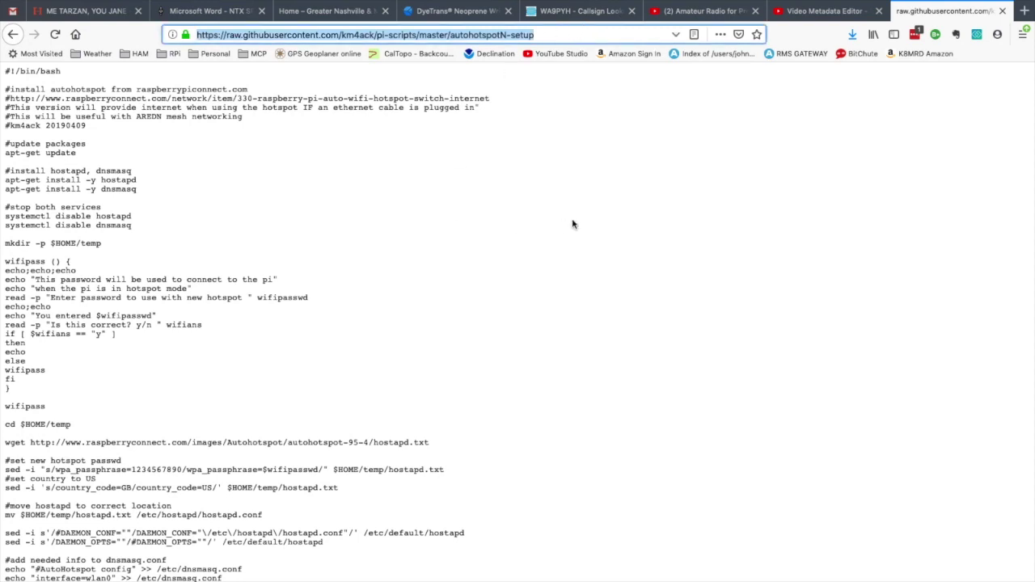
{"action": "key", "text": "ctrl+Left"}
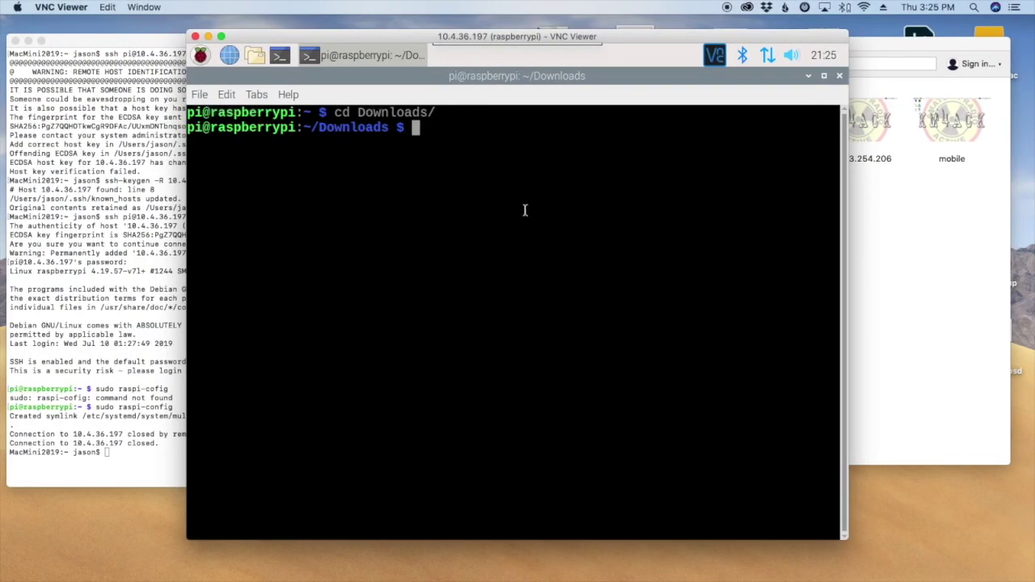
Download autohotspotN-setup with wget using the pasted raw GitHub URL.
{"action": "type", "text": "wget"}
{"action": "right_click", "coordinate": [514, 131]}
{"action": "left_click", "coordinate": [556, 201]}
{"action": "key", "text": "Return"}
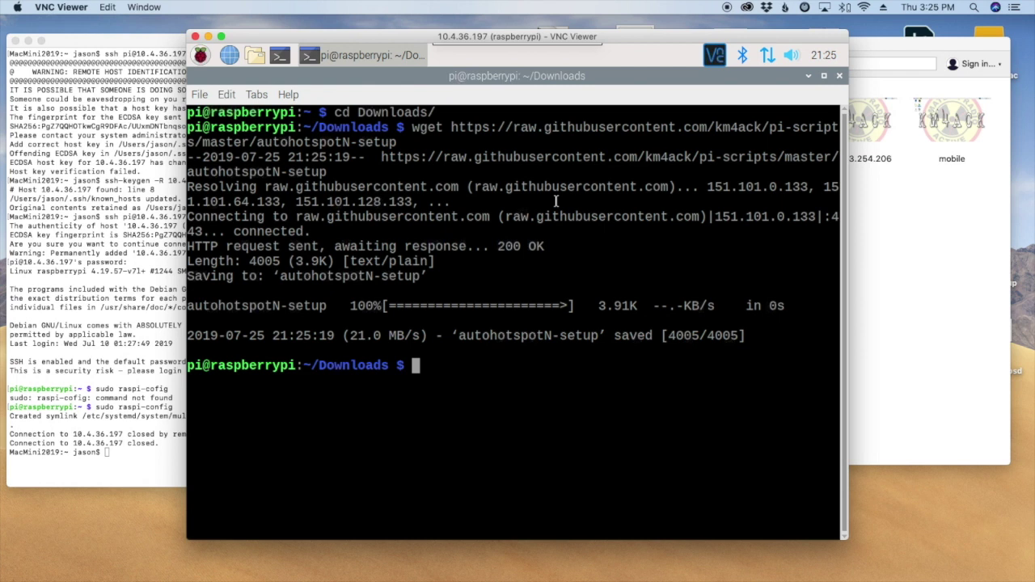
Make autohotspotN-setup executable with sudo chmod +x and list the Downloads folder.
{"action": "type", "text": "sudo chomod"}
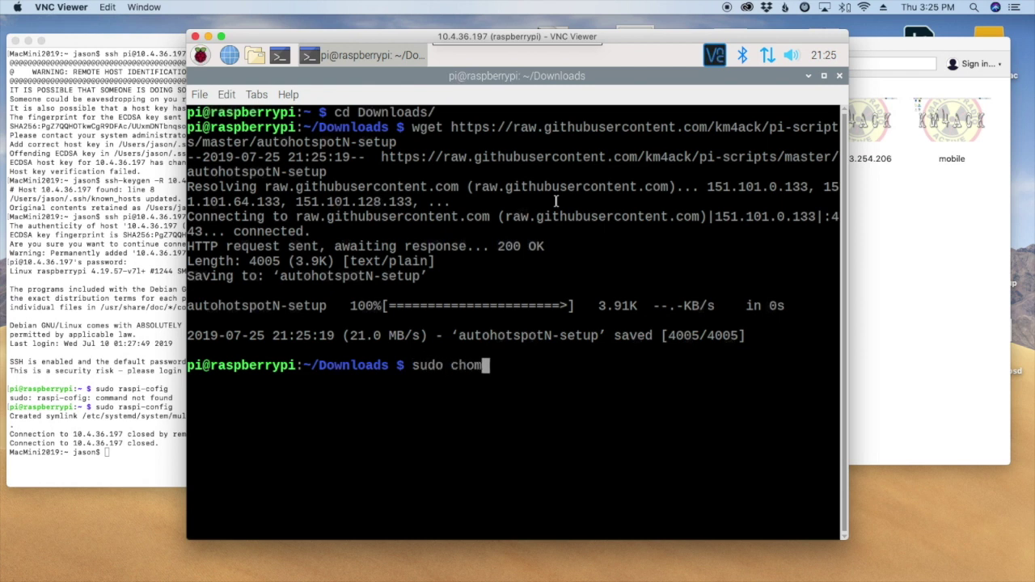
{"action": "key", "text": "BackSpace"}
{"action": "key", "text": "BackSpace"}
{"action": "key", "text": "BackSpace"}
{"action": "key", "text": "BackSpace"}
{"action": "type", "text": "mod +x auto"}
{"action": "key", "text": "Tab"}
{"action": "key", "text": "Return"}
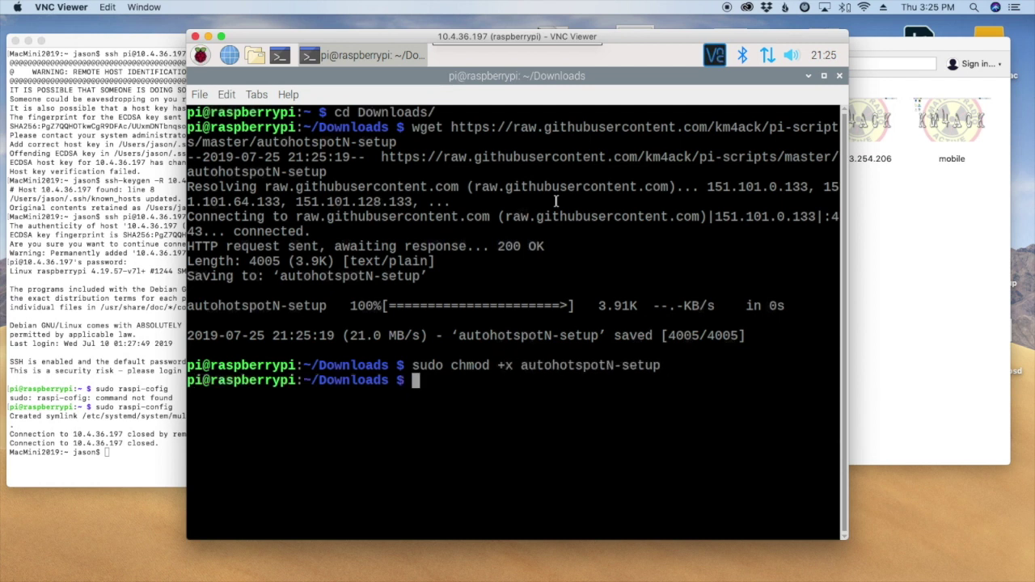
{"action": "type", "text": "ls"}
{"action": "key", "text": "Return"}
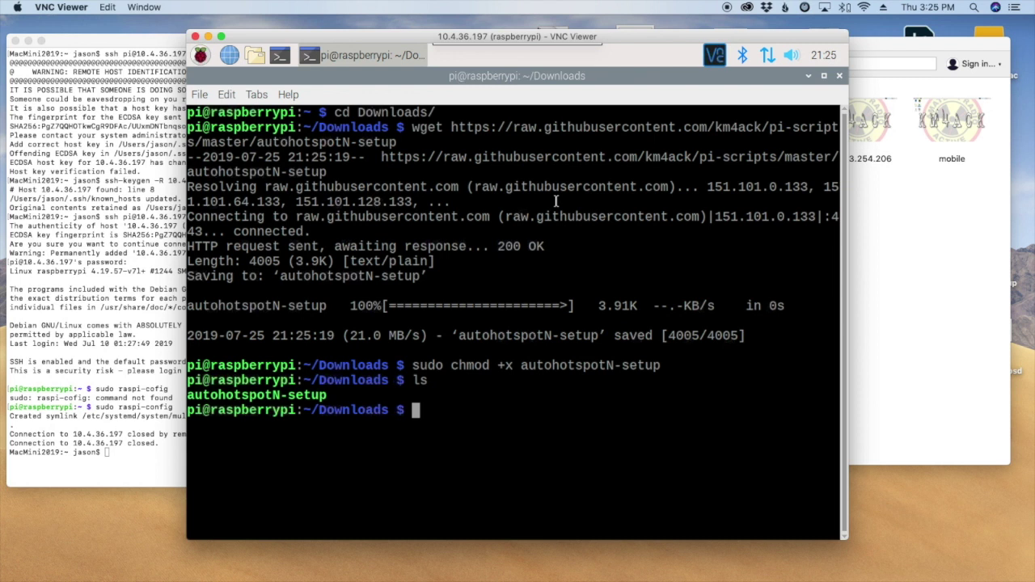
Upgrade the installed packages with sudo apt-get upgrade.
{"action": "type", "text": "sudo "}
{"action": "type", "text": "./"}
{"action": "key", "text": "BackSpace"}
{"action": "key", "text": "BackSpace"}
{"action": "key", "text": "BackSpace"}
{"action": "key", "text": "BackSpace"}
{"action": "key", "text": "BackSpace"}
{"action": "key", "text": "BackSpace"}
{"action": "key", "text": "BackSpace"}
{"action": "type", "text": "sudo apt-"}
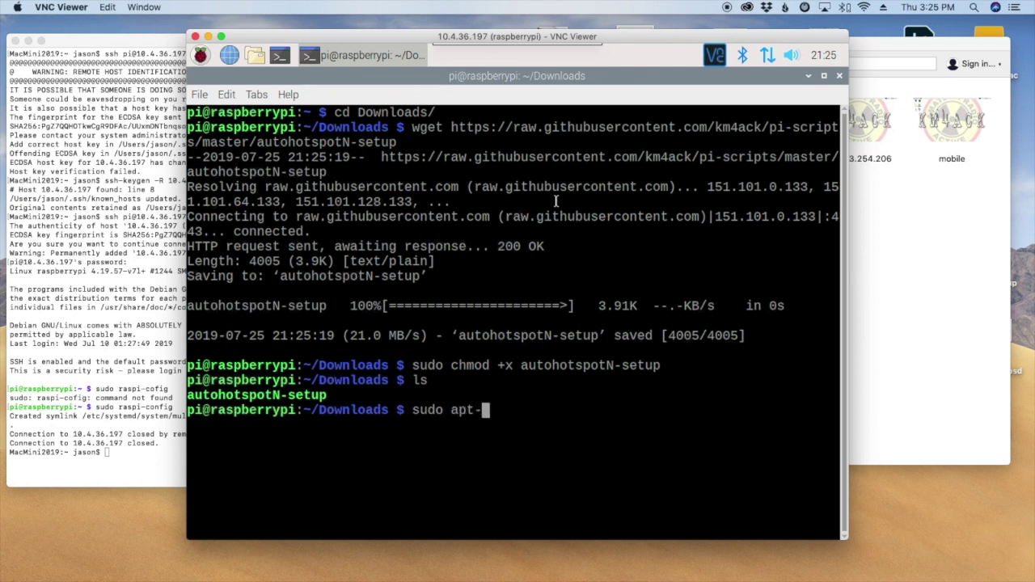
{"action": "type", "text": "get upgrade"}
{"action": "key", "text": "Return"}
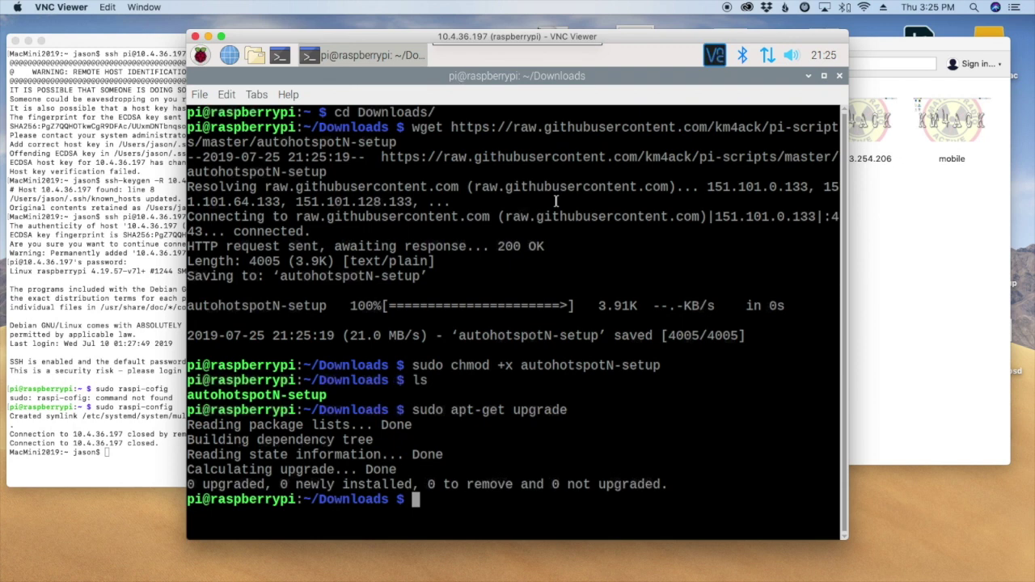
Run sudo ./autohotspotN-setup, enter the hotspot password, and confirm it with y.
{"action": "key", "text": "Tab"}
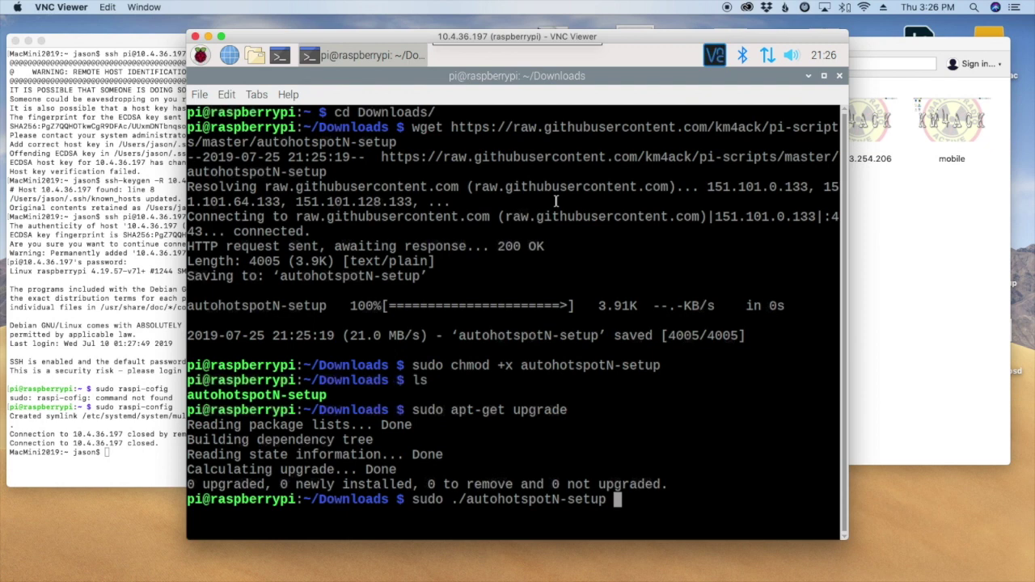
{"action": "key", "text": "Return"}
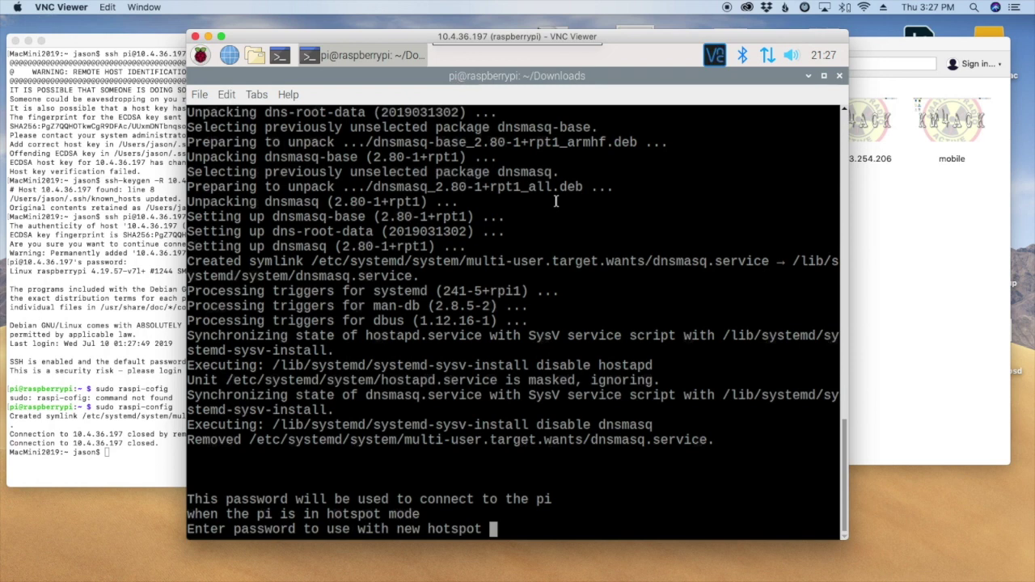
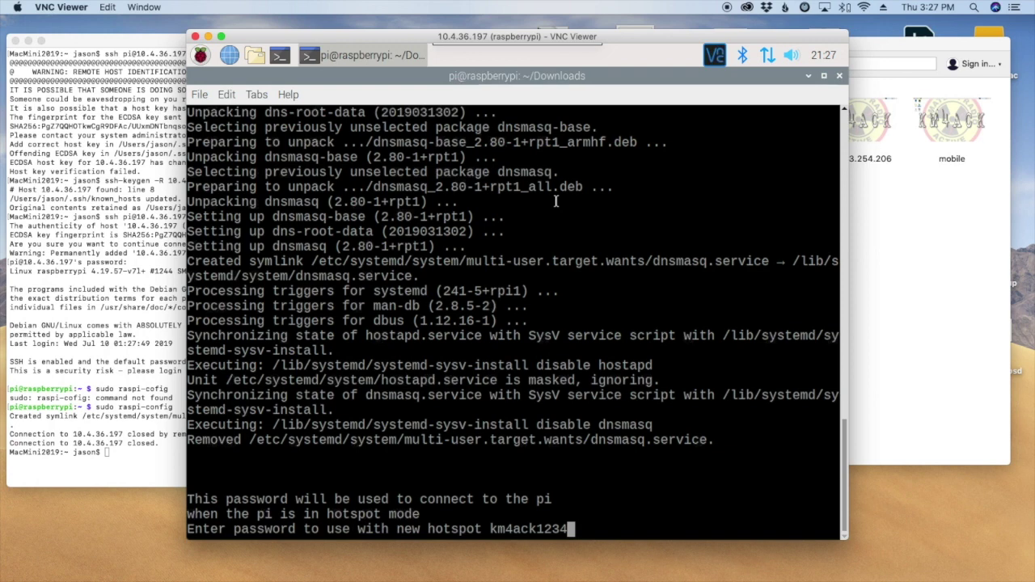
{"action": "key", "text": "Return"}
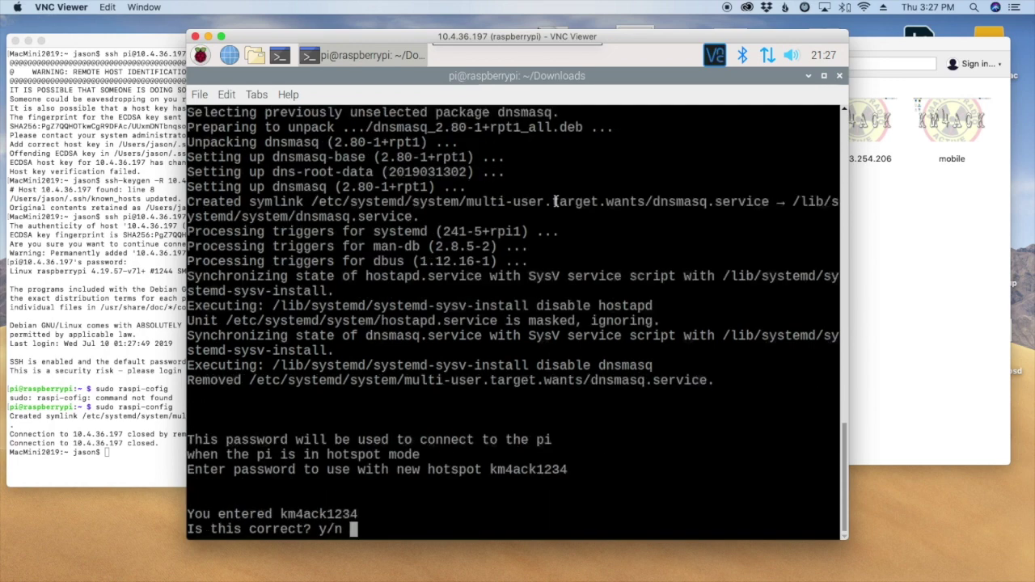
{"action": "key", "text": "Return"}
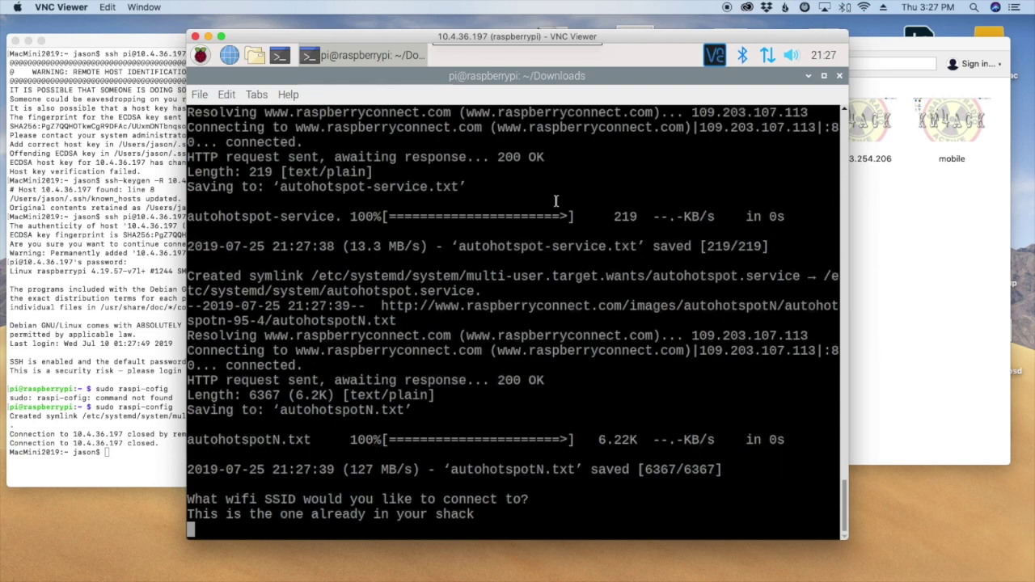
Enter KM4ACK-Portable and its password as the shack wifi, confirm with y, and type reboot.
{"action": "type", "text": "KM4ACK-"}
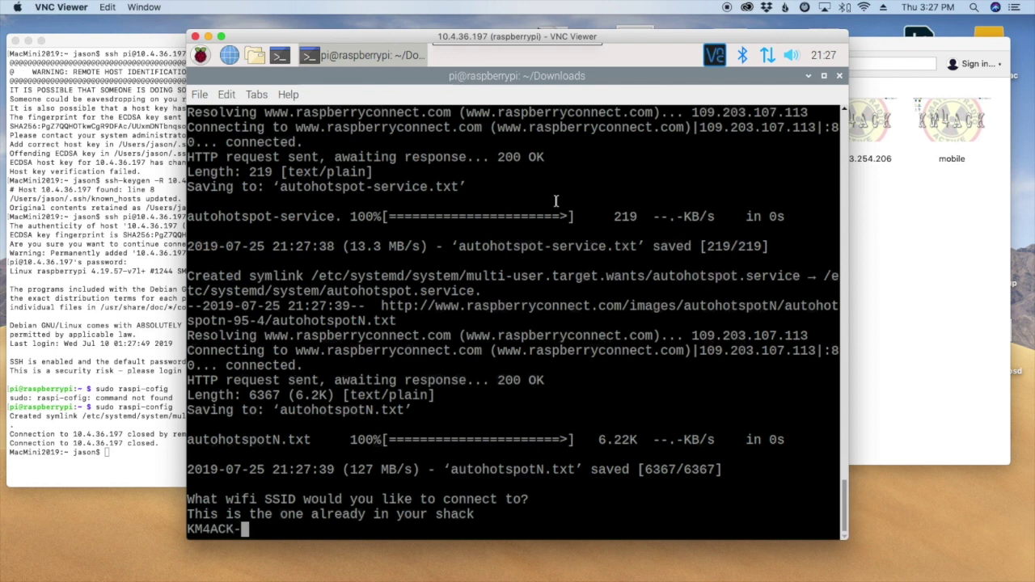
{"action": "type", "text": "Portable"}
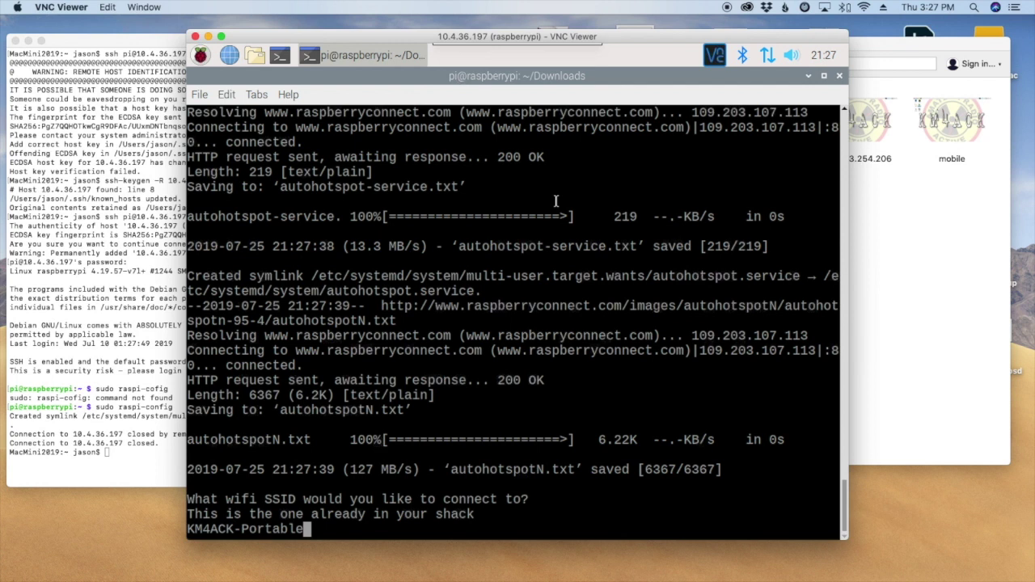
{"action": "key", "text": "Return"}
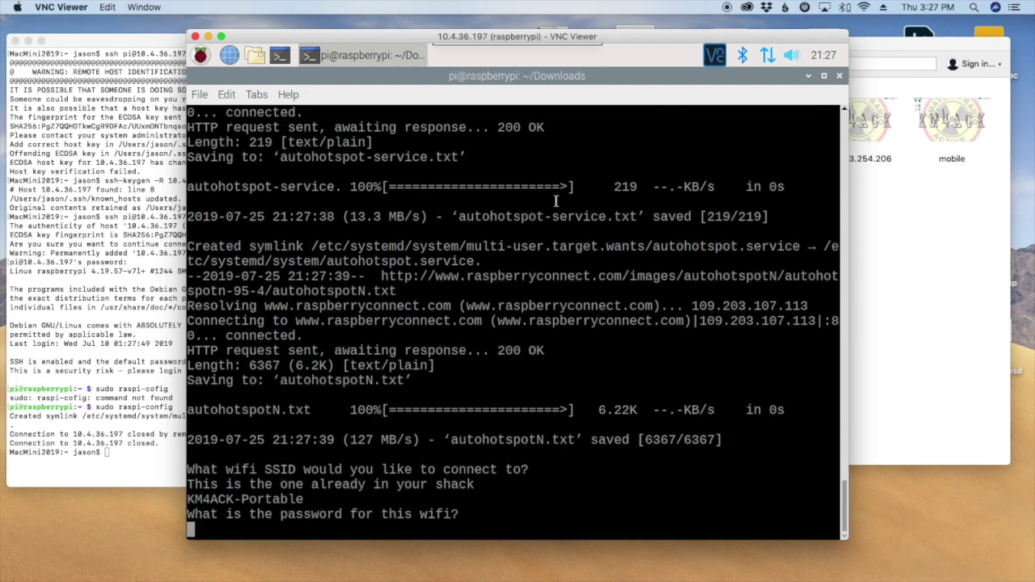
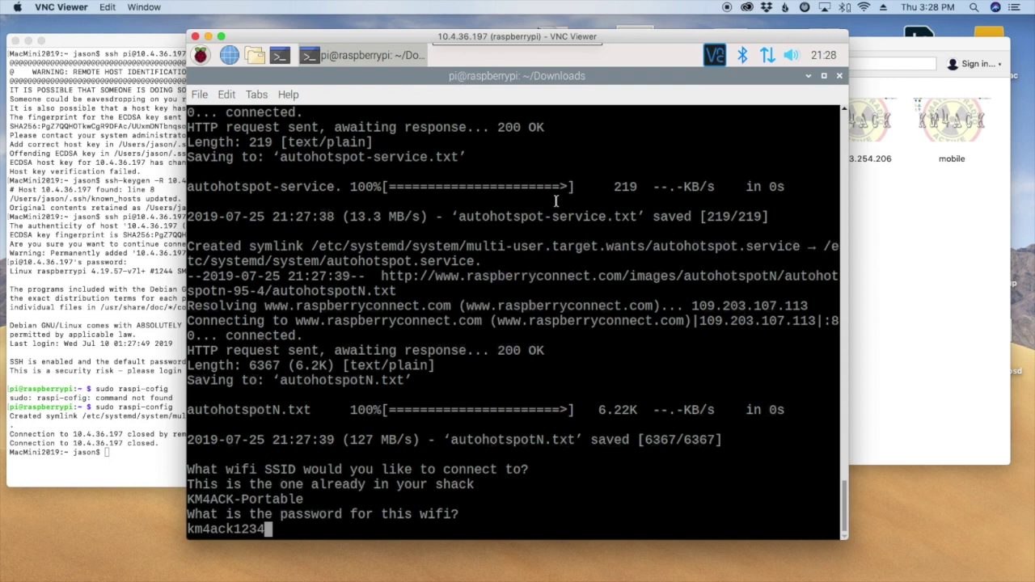
{"action": "key", "text": "Return"}
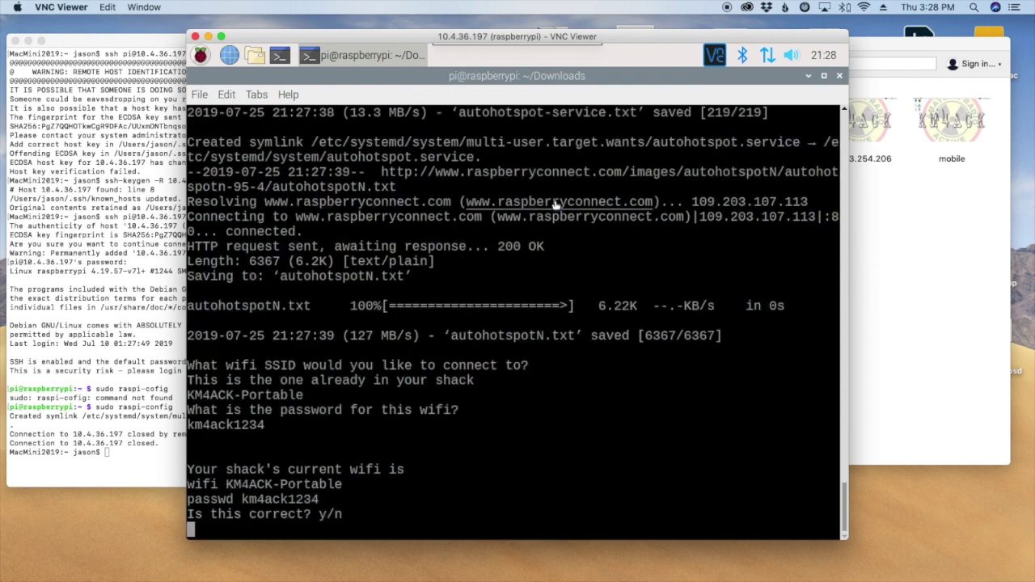
{"action": "type", "text": "y"}
{"action": "key", "text": "Return"}
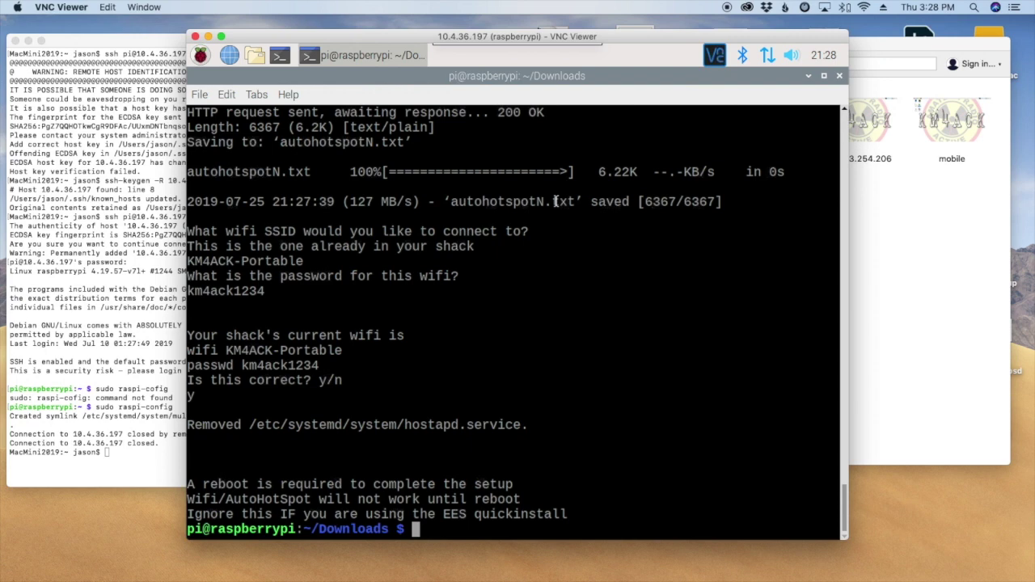
{"action": "type", "text": "reboot"}
Reboot the Pi, dismiss the post-reboot warning, verify it is on KM4ACK-Portable, and open a terminal.
{"action": "key", "text": "Return"}
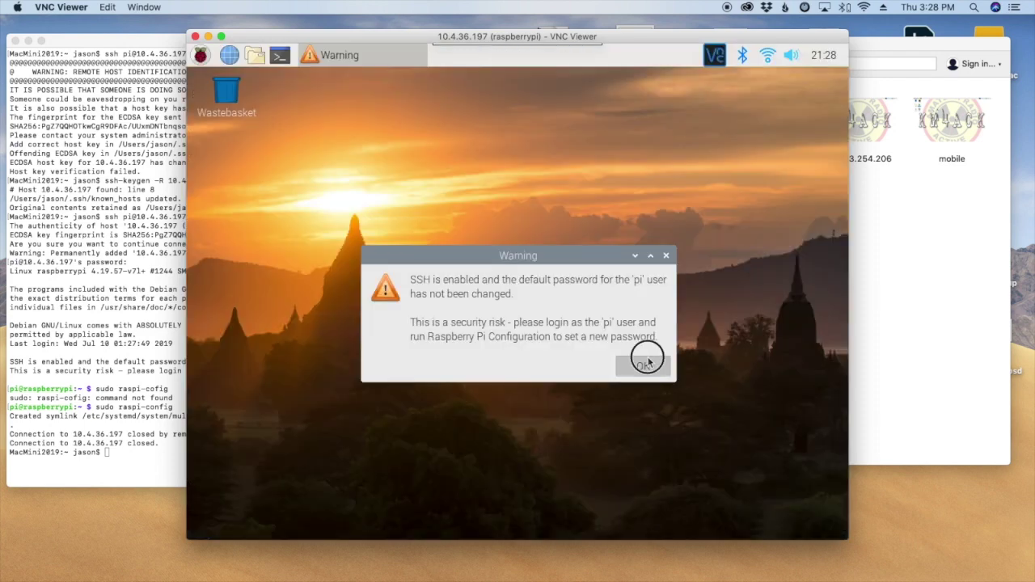
{"action": "left_click", "coordinate": [645, 355]}
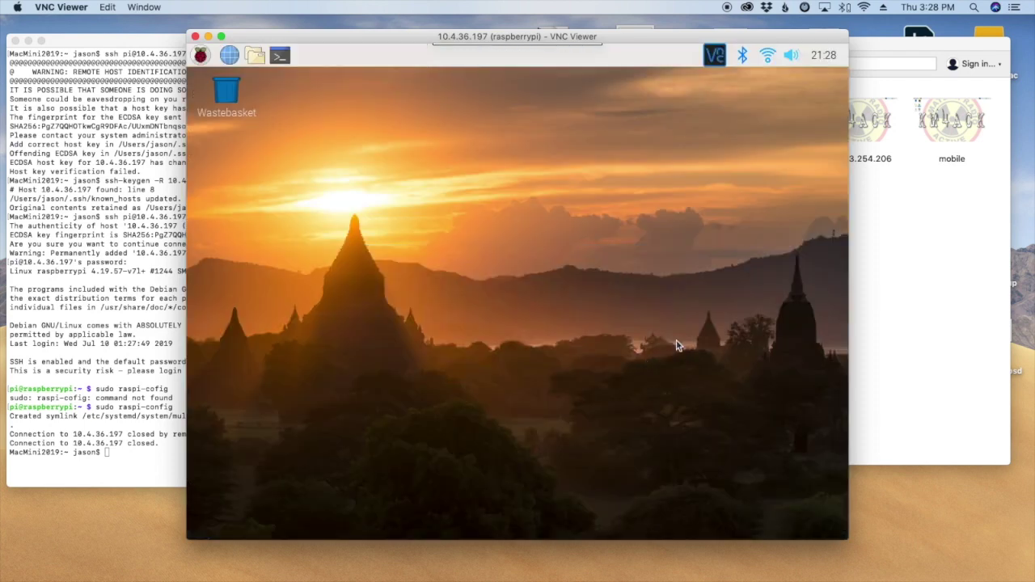
{"action": "left_click", "coordinate": [767, 57]}
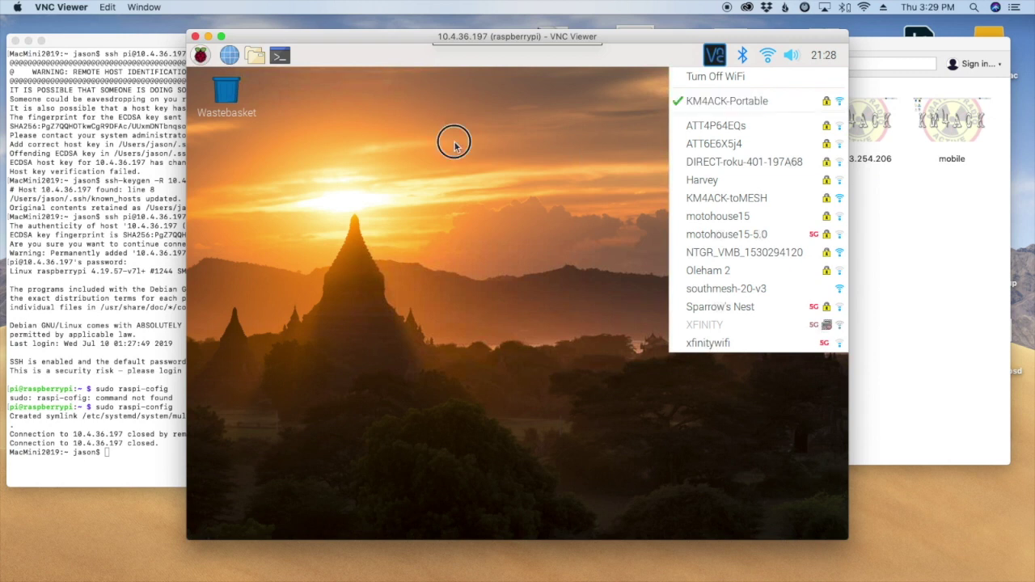
{"action": "left_click", "coordinate": [365, 112]}
{"action": "left_click", "coordinate": [281, 55]}
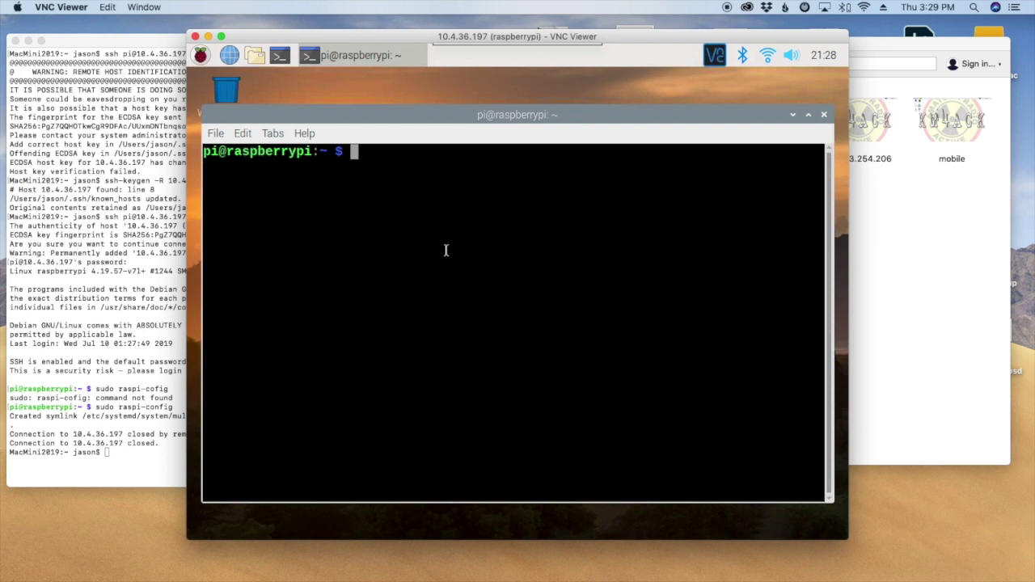
Run hostname -I and highlight the wired 10.4.36.197 and Wi-Fi 10.10.10.151 addresses.
{"action": "type", "text": "hostname "}
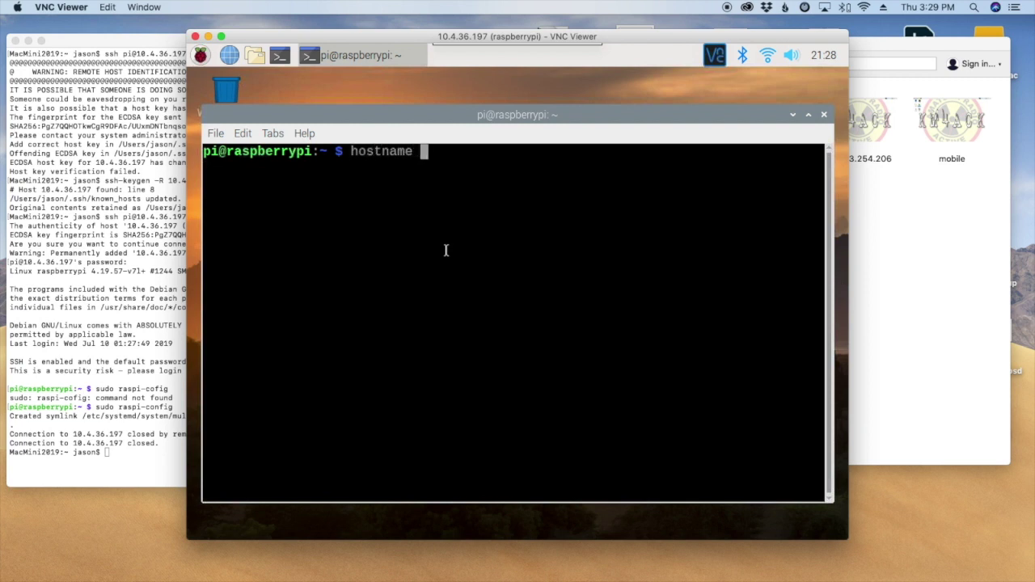
{"action": "type", "text": "-I"}
{"action": "key", "text": "Return"}
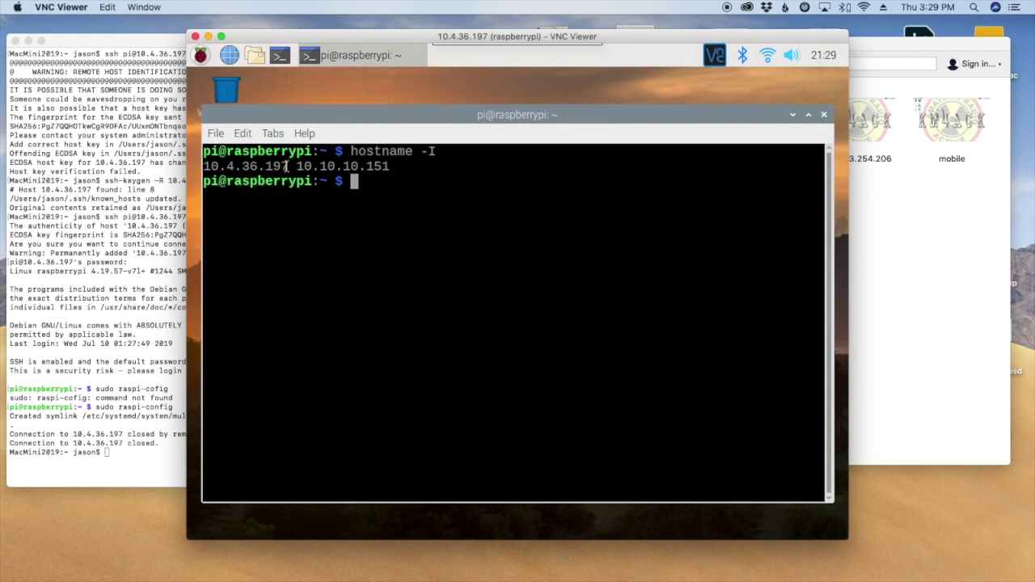
{"action": "left_click_drag", "start_coordinate": [289, 166], "coordinate": [218, 167]}
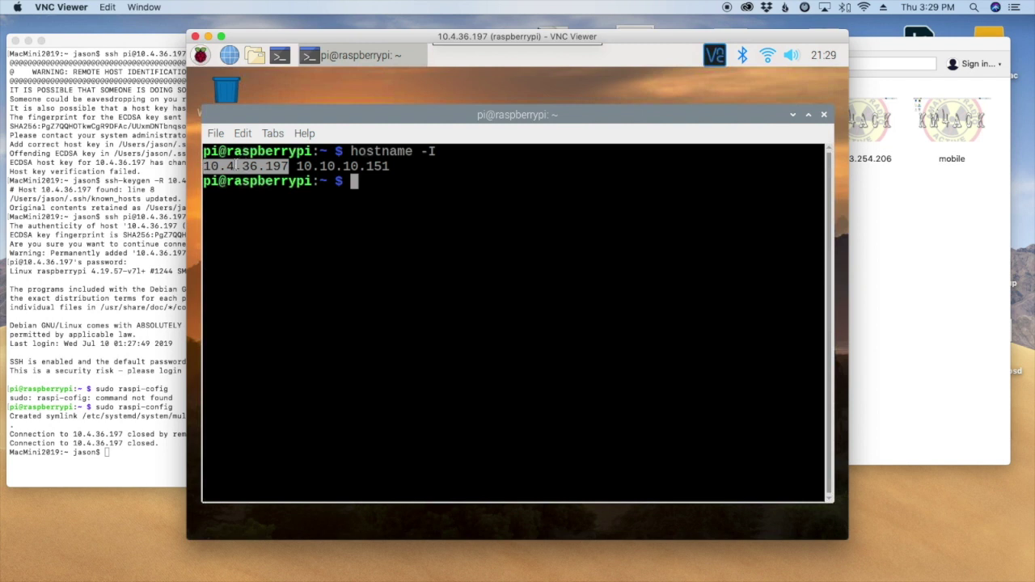
{"action": "left_click_drag", "start_coordinate": [296, 167], "coordinate": [391, 166]}
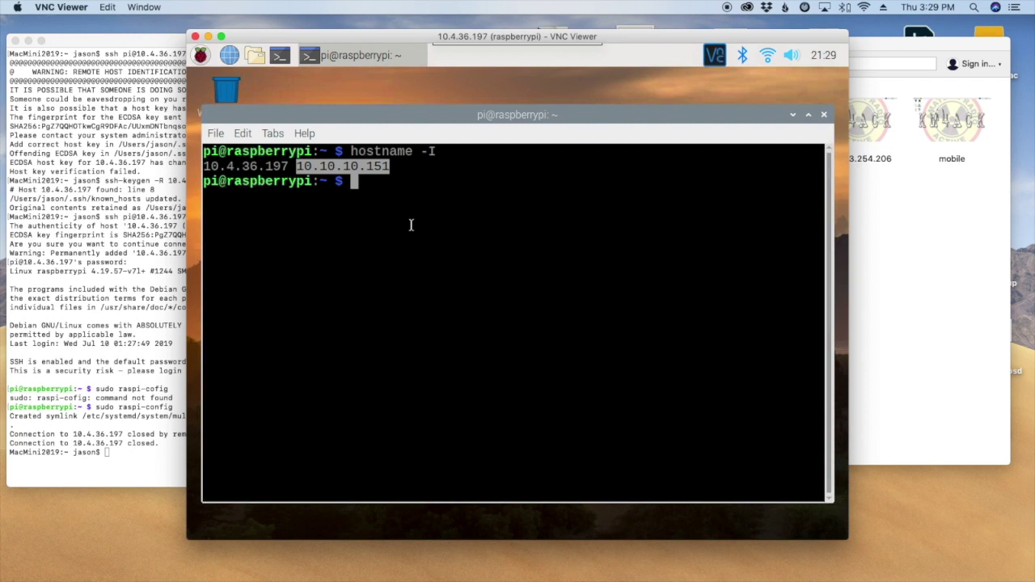
{"action": "left_click", "coordinate": [383, 184]}
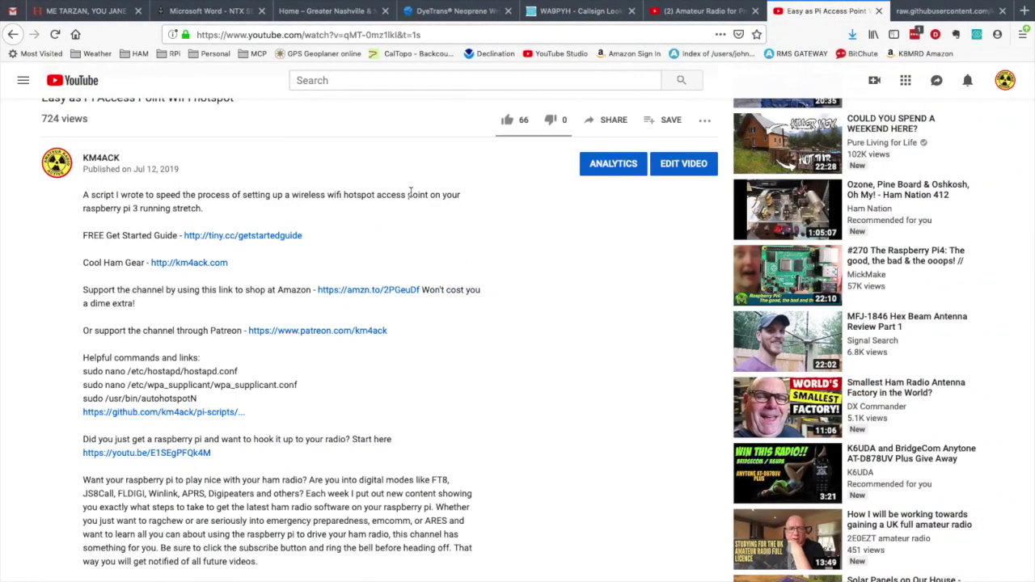
Copy the 'sudo nano /etc/wpa_supplicant/wpa_supplicant.conf' line from the YouTube video description.
{"action": "scroll", "coordinate": [408, 200], "scroll_direction": "up", "scroll_amount": 6}
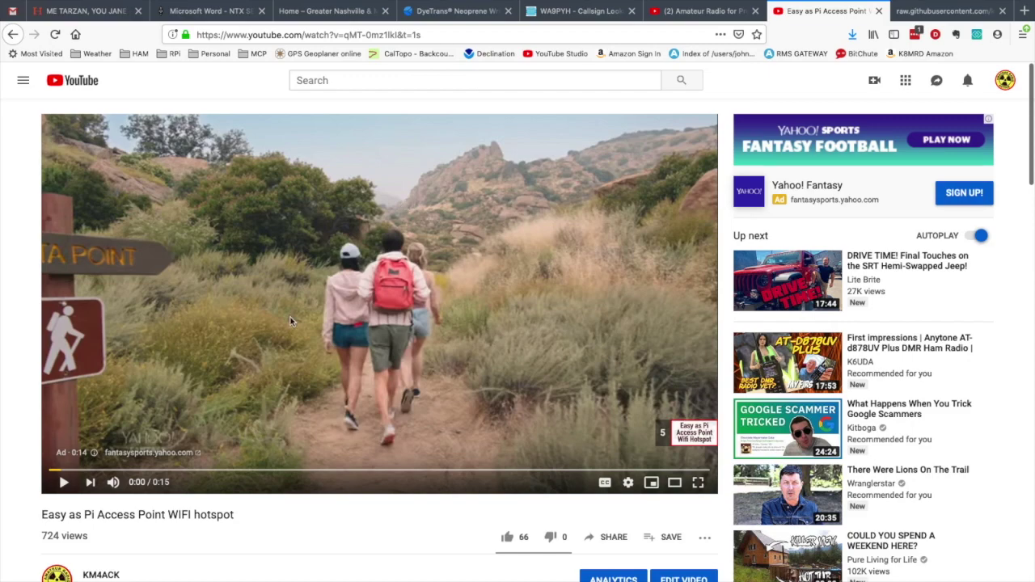
{"action": "scroll", "coordinate": [290, 320], "scroll_direction": "down", "scroll_amount": 5}
{"action": "left_click_drag", "start_coordinate": [40, 198], "coordinate": [262, 204]}
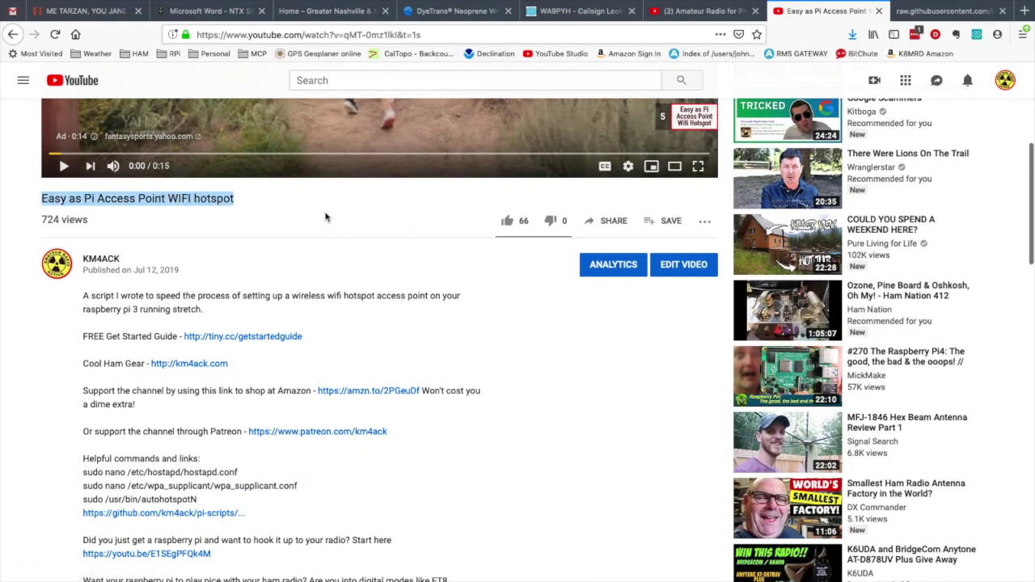
{"action": "scroll", "coordinate": [325, 216], "scroll_direction": "down", "scroll_amount": 1}
{"action": "scroll", "coordinate": [325, 217], "scroll_direction": "down", "scroll_amount": 3}
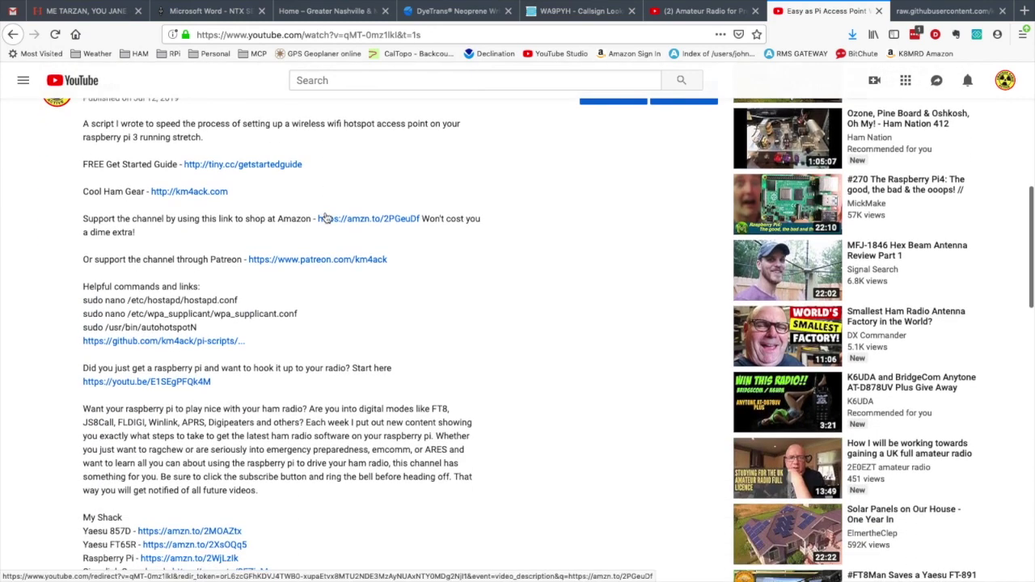
{"action": "left_click", "coordinate": [299, 316]}
{"action": "left_click_drag", "start_coordinate": [299, 315], "coordinate": [76, 316]}
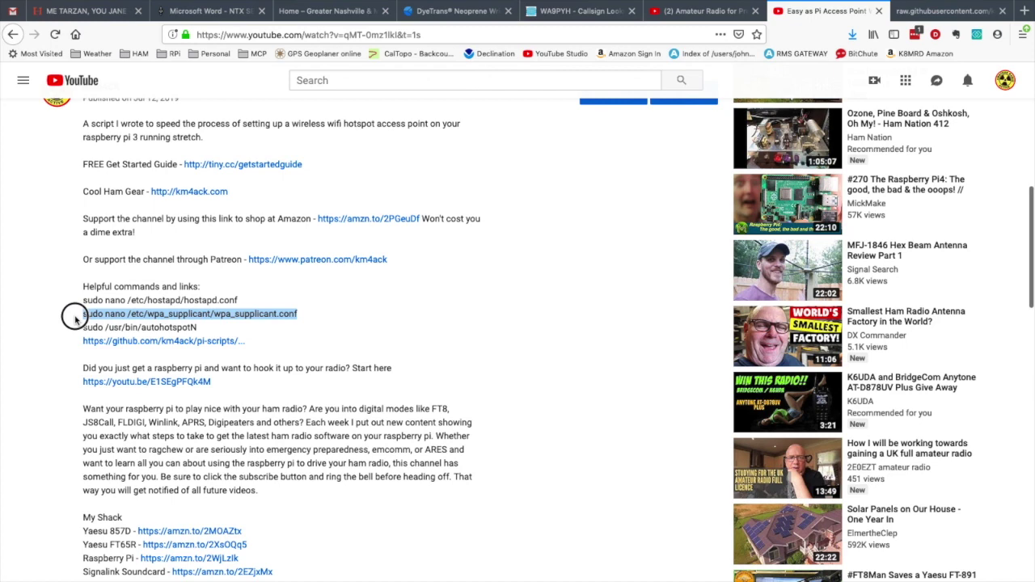
{"action": "right_click", "coordinate": [95, 314]}
{"action": "left_click", "coordinate": [129, 319]}
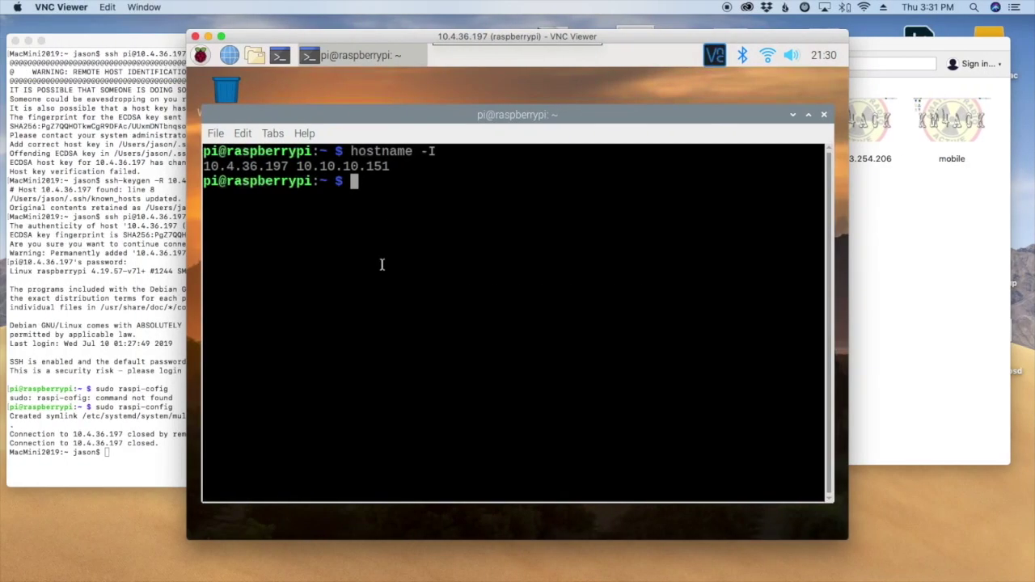
Paste and run the nano command to open wpa_supplicant.conf on the Pi.
{"action": "right_click", "coordinate": [391, 197]}
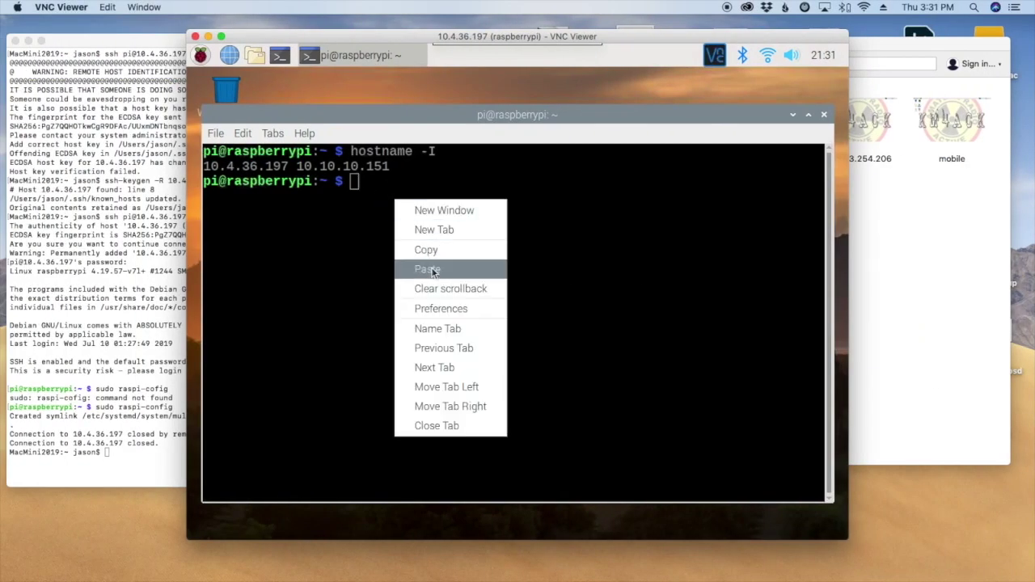
{"action": "left_click", "coordinate": [431, 268]}
{"action": "key", "text": "Return"}
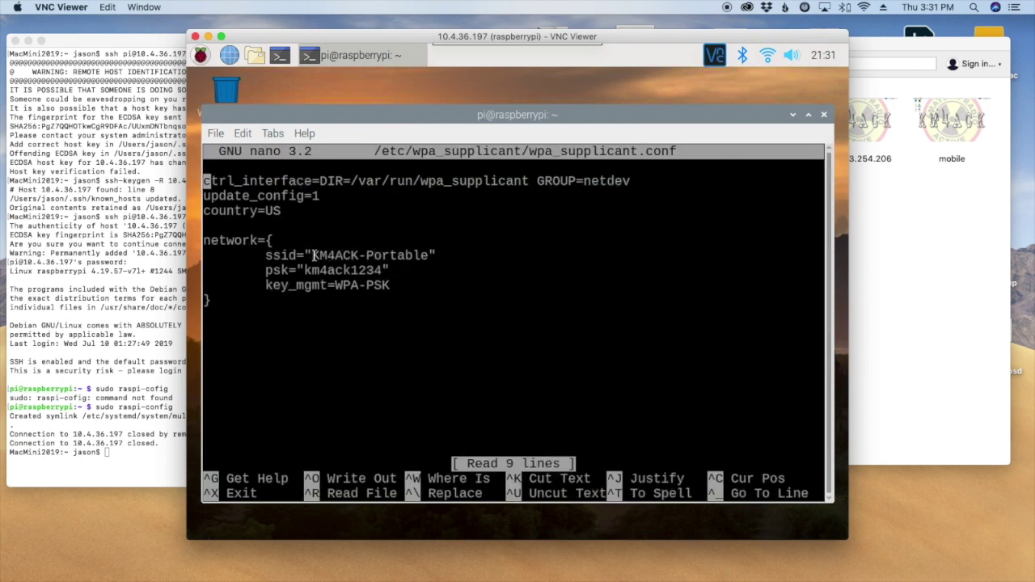
Append 1 to the ssid so it reads KM4ACK-Portable1 and save the file.
{"action": "key", "text": "Down"}
{"action": "key", "text": "Down"}
{"action": "key", "text": "Down"}
{"action": "key", "text": "Down"}
{"action": "key", "text": "Down"}
{"action": "key", "text": "End"}
{"action": "key", "text": "Left"}
{"action": "type", "text": "1"}
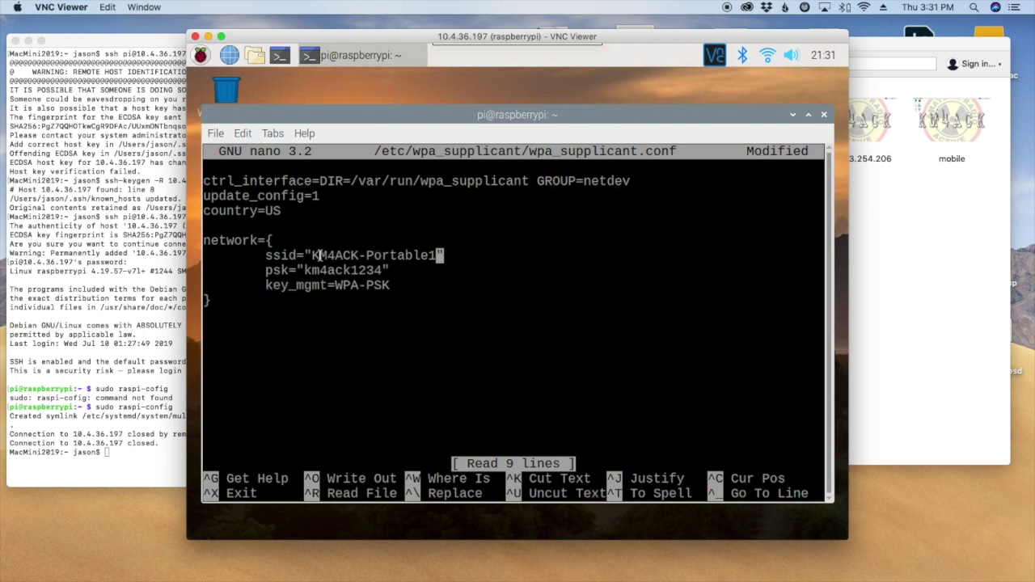
{"action": "key", "text": "ctrl+x"}
{"action": "key", "text": "y"}
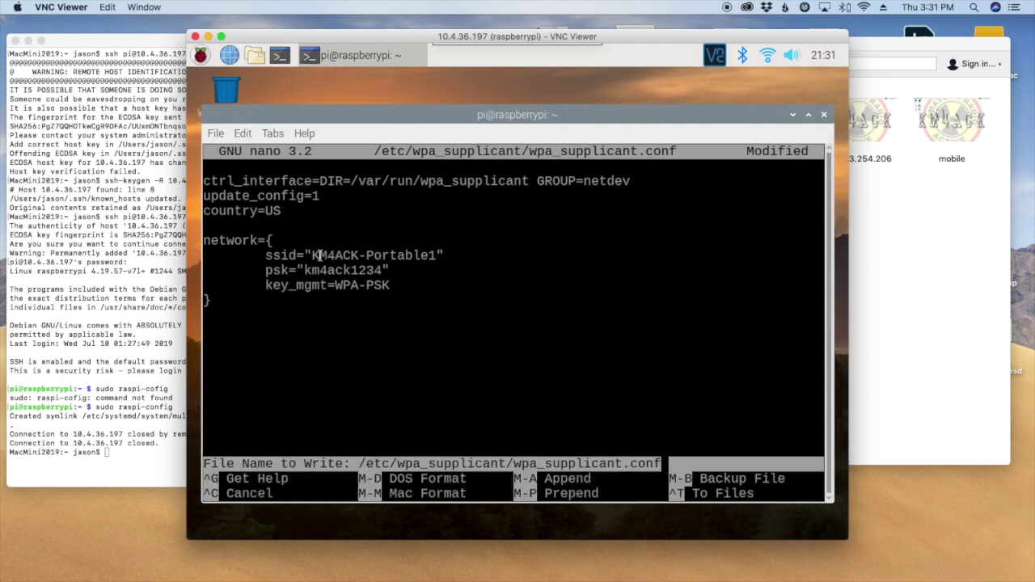
{"action": "key", "text": "Return"}
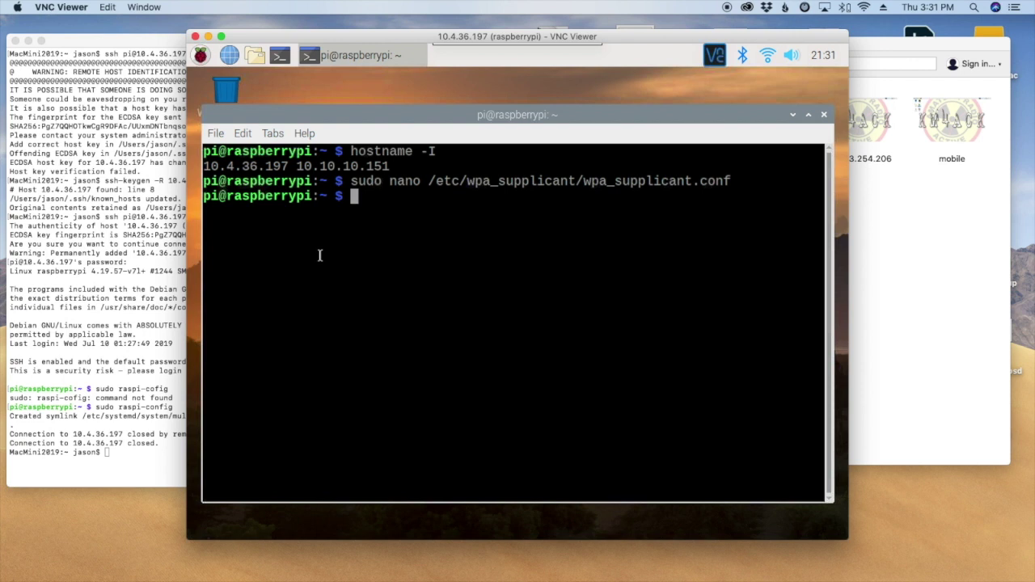
{"action": "key", "text": "ctrl+Right"}
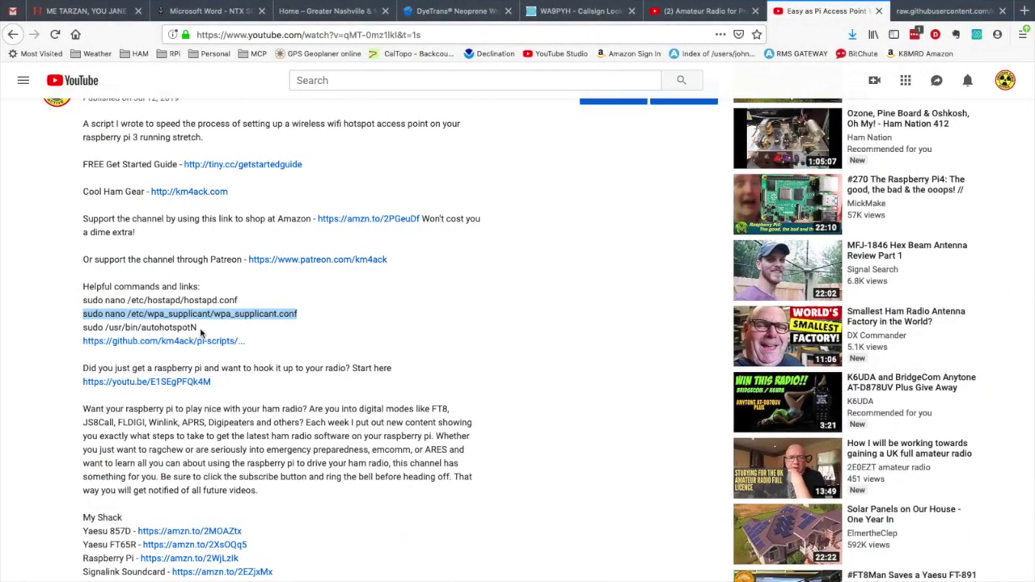
Copy 'sudo /usr/bin/autohotspotN' from the description and run it in the Pi terminal.
{"action": "left_click_drag", "start_coordinate": [199, 328], "coordinate": [83, 329]}
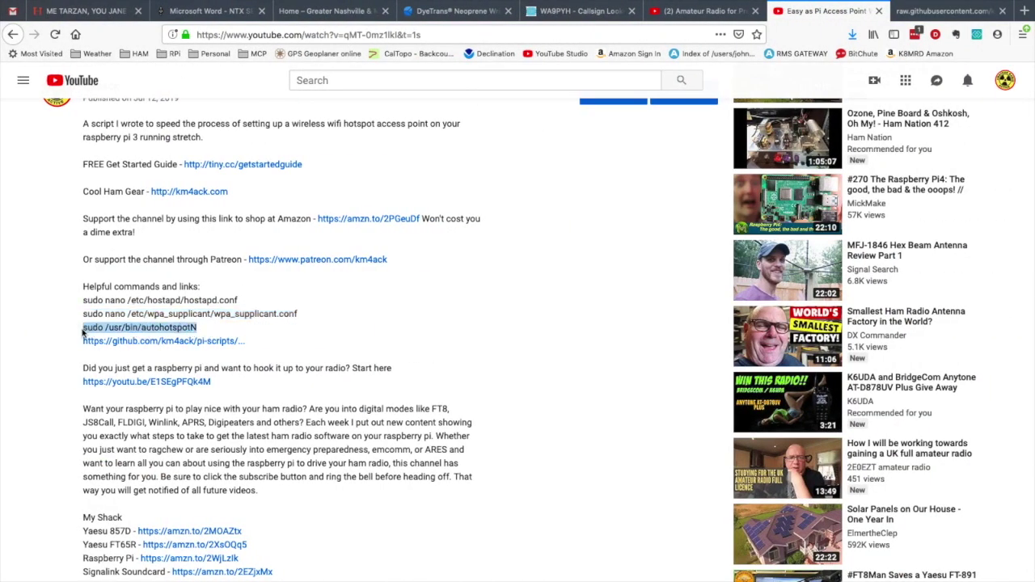
{"action": "key", "text": "ctrl+Left"}
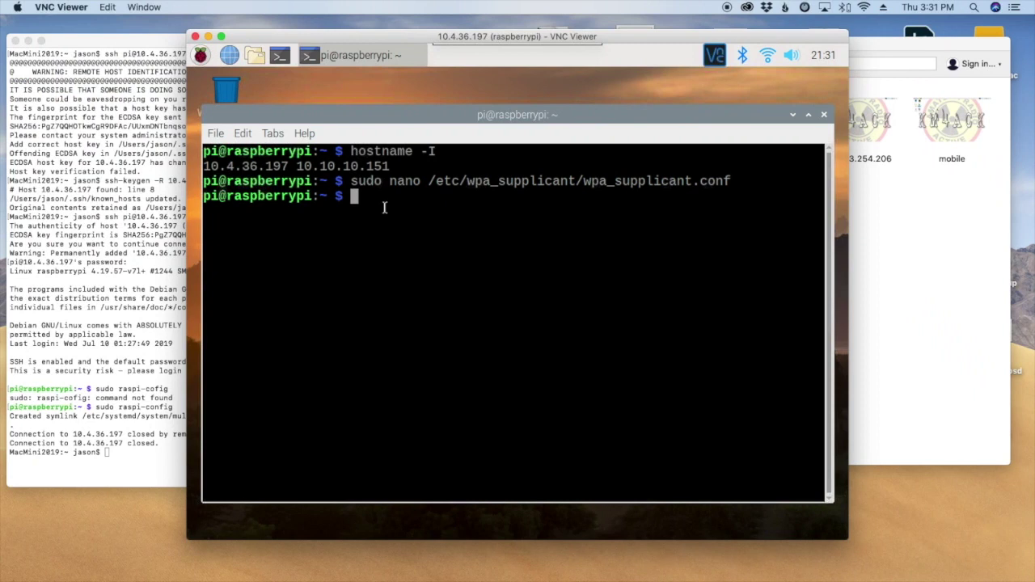
{"action": "right_click", "coordinate": [385, 208]}
{"action": "left_click", "coordinate": [417, 282]}
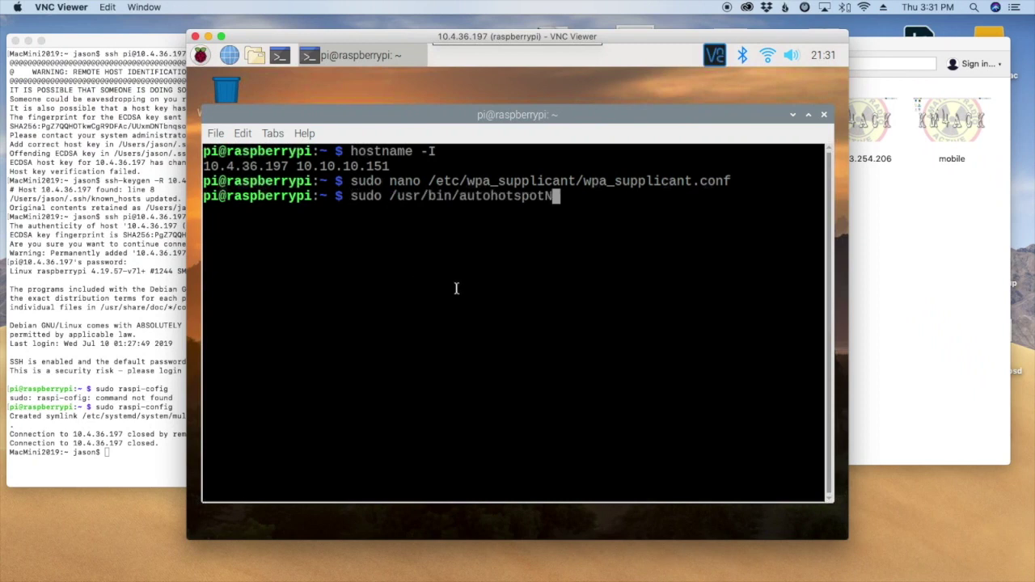
{"action": "key", "text": "Return"}
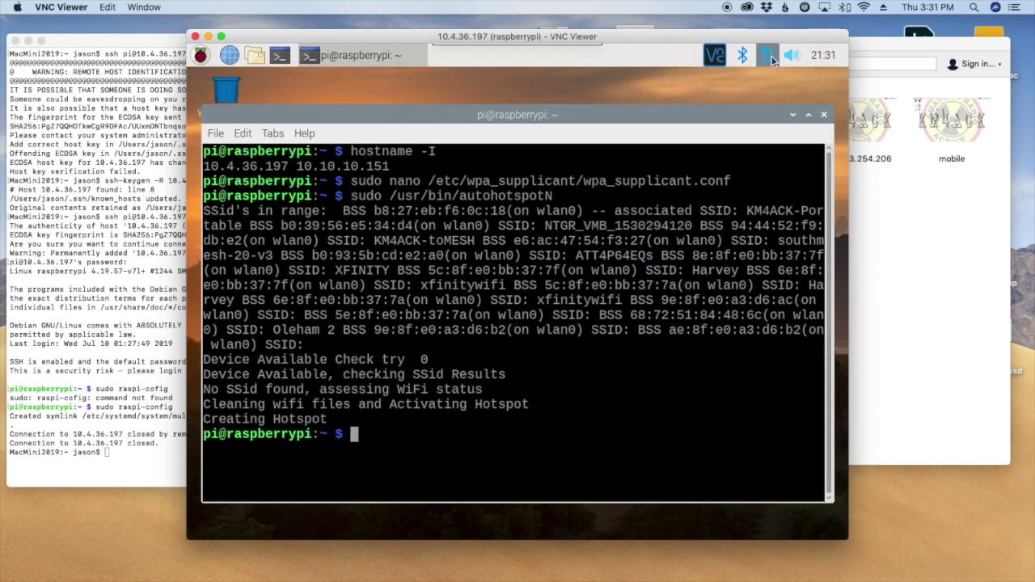
{"action": "mouse_move", "coordinate": [771, 60]}
Join the Mac to RPiHotspot, verify the connection, then close the VNC session to the Pi.
{"action": "left_click", "coordinate": [864, 7]}
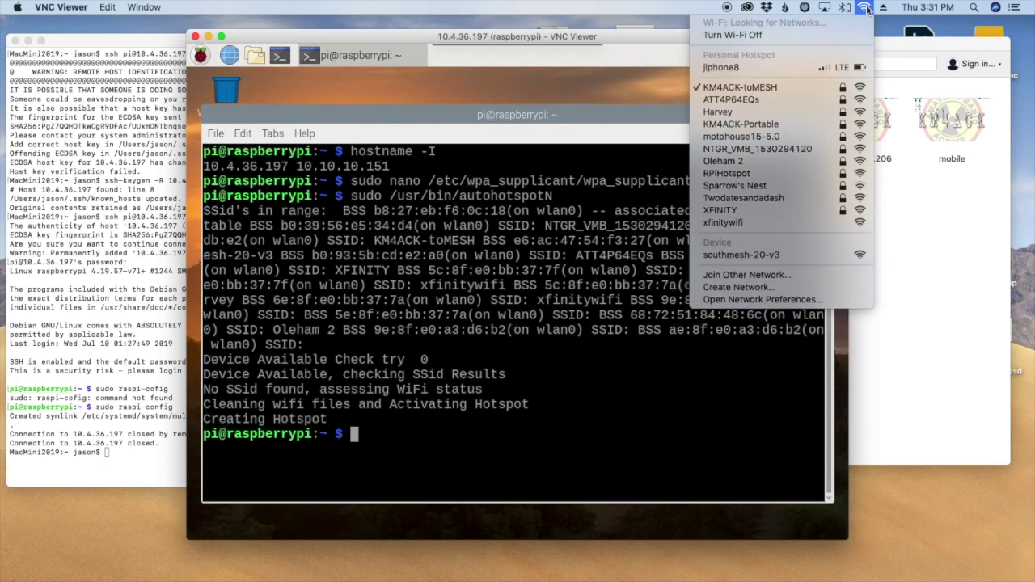
{"action": "left_click", "coordinate": [737, 173]}
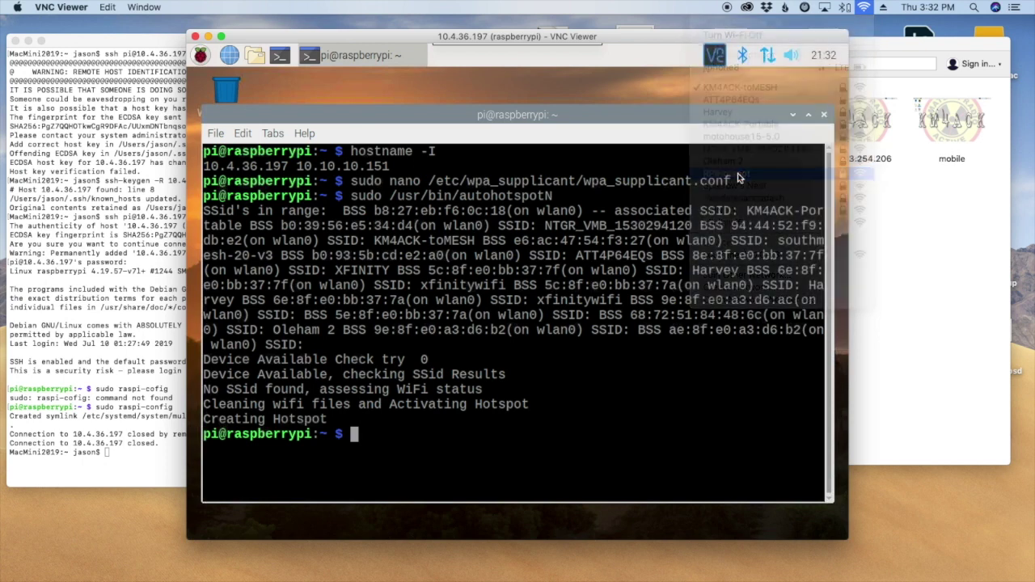
{"action": "left_click", "coordinate": [864, 8]}
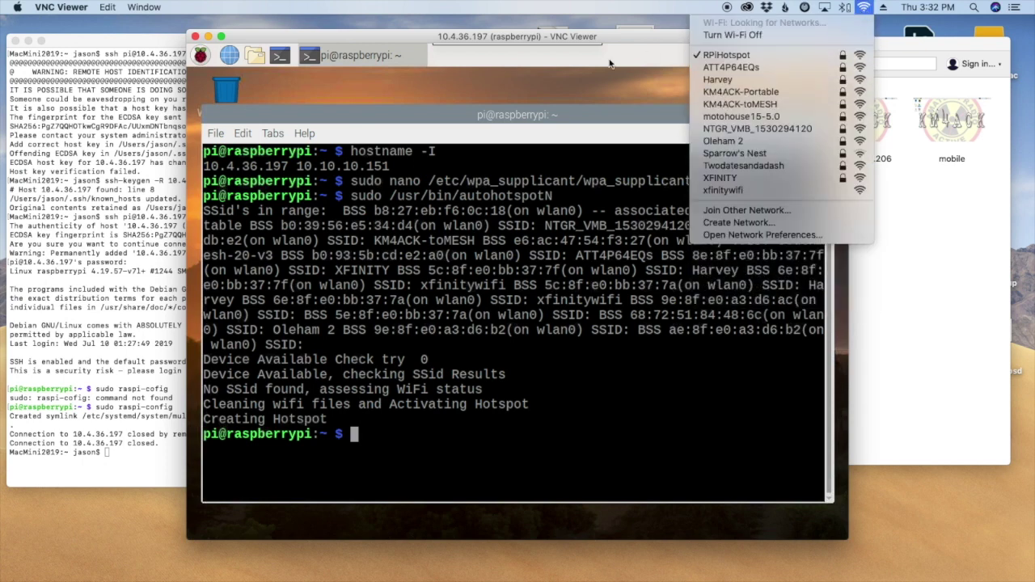
{"action": "left_click", "coordinate": [636, 59]}
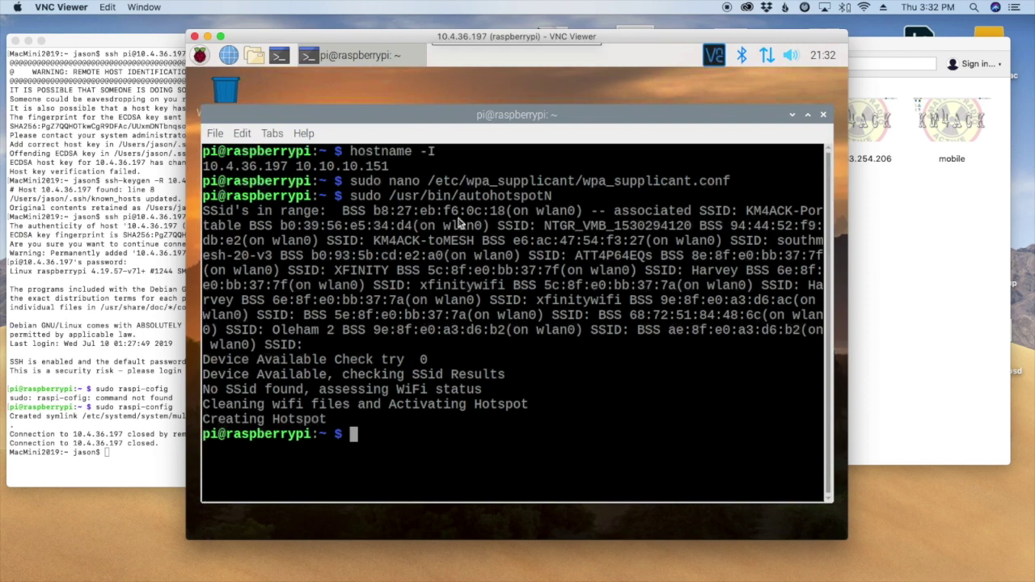
{"action": "left_click", "coordinate": [433, 114]}
{"action": "left_click", "coordinate": [195, 38]}
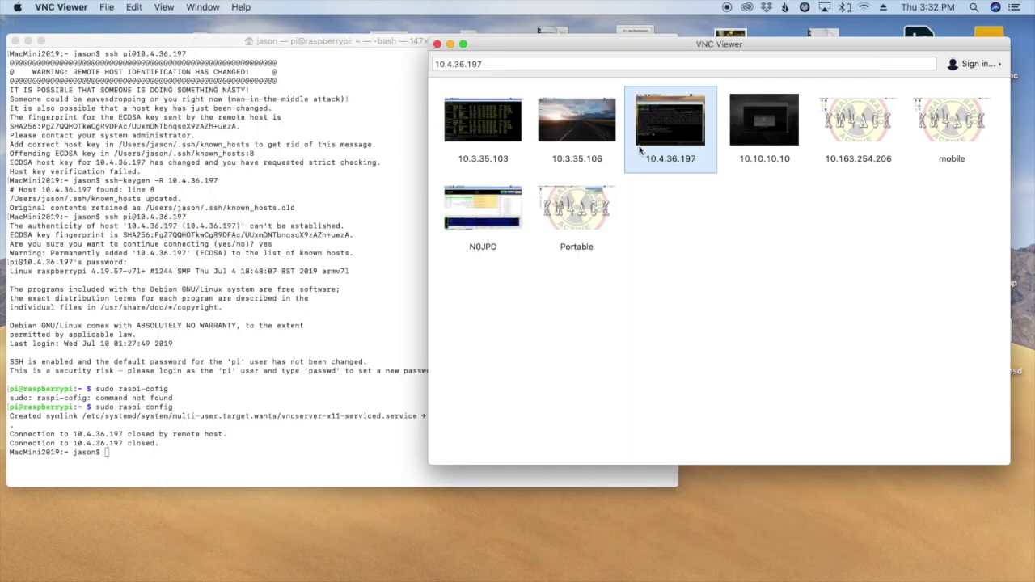
Reconnect to the Pi at 10.4.36.197, run hostname -I, and highlight the 10.10.10.10 address.
{"action": "double_click", "coordinate": [687, 139]}
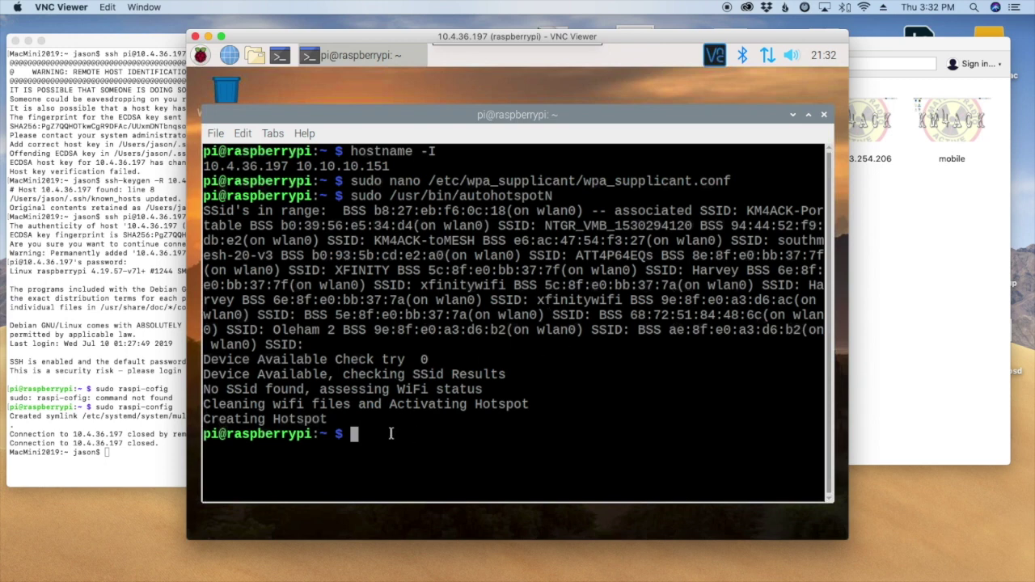
{"action": "type", "text": "hostname -I"}
{"action": "key", "text": "Return"}
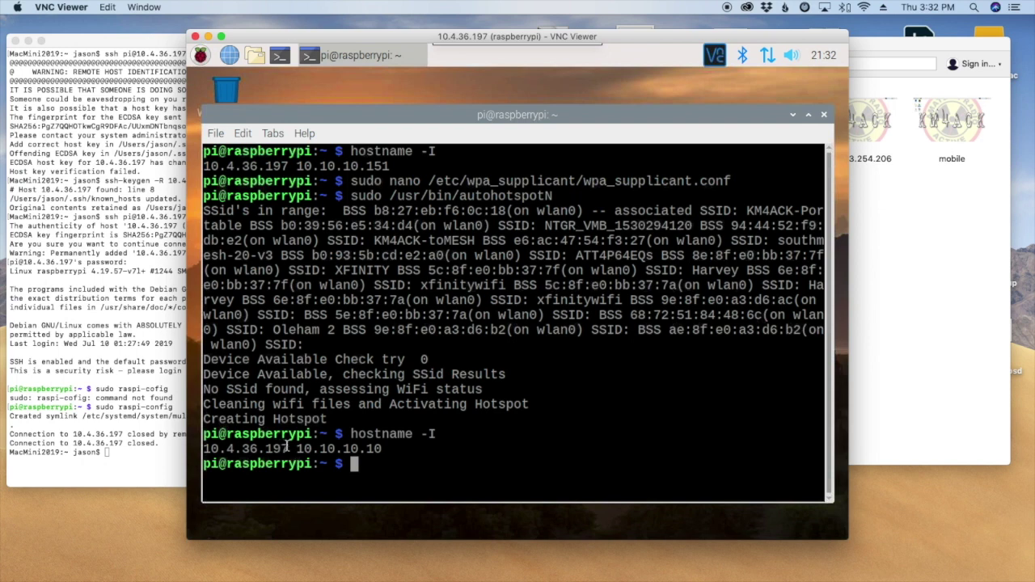
{"action": "left_click_drag", "start_coordinate": [289, 449], "coordinate": [201, 450]}
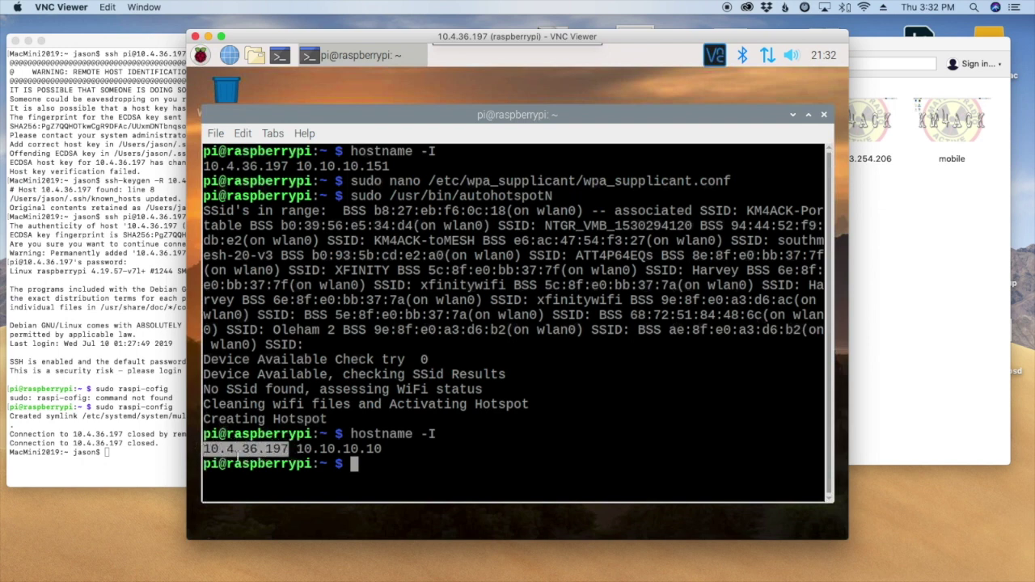
{"action": "left_click_drag", "start_coordinate": [296, 448], "coordinate": [378, 449]}
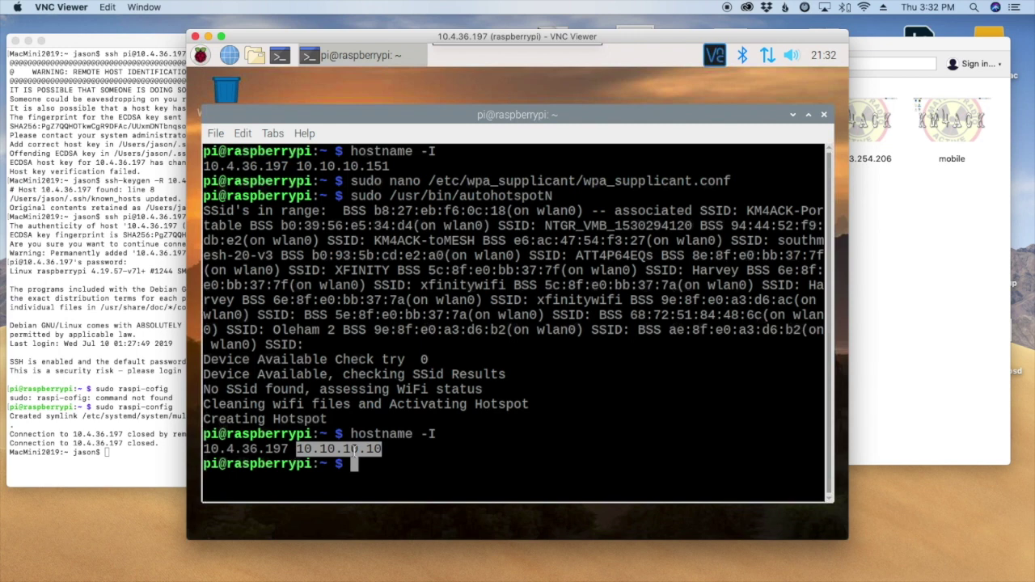
{"action": "left_click_drag", "start_coordinate": [289, 449], "coordinate": [206, 450]}
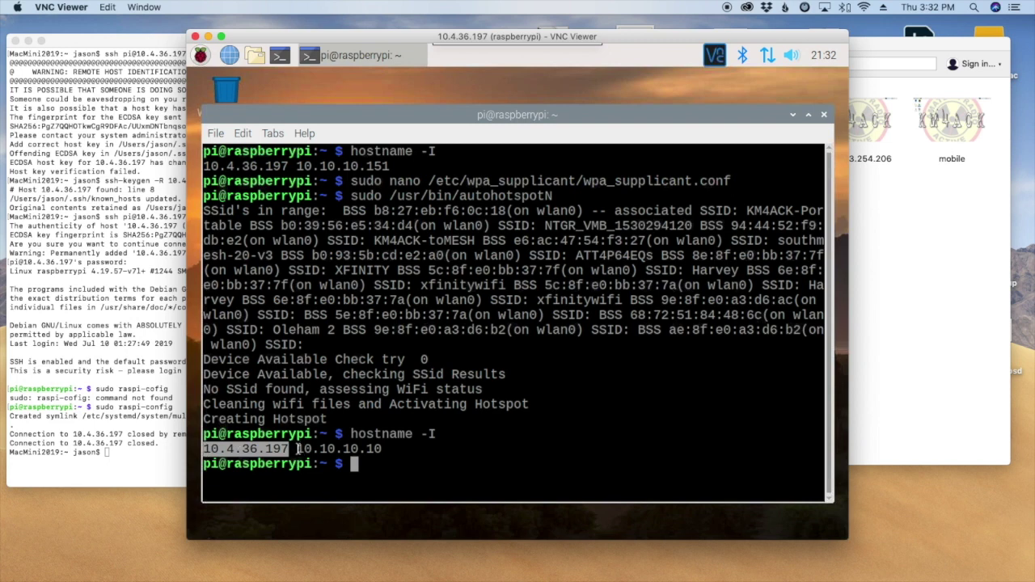
{"action": "left_click_drag", "start_coordinate": [295, 450], "coordinate": [378, 449]}
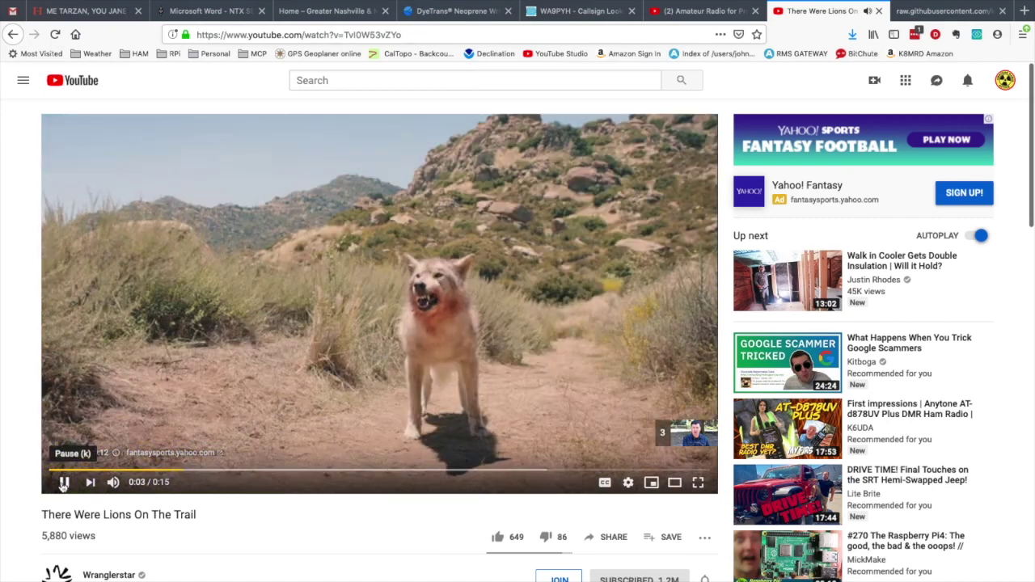
Pause the YouTube video and confirm the Mac's Wi-Fi menu shows RPiHotspot selected.
{"action": "left_click", "coordinate": [64, 482]}
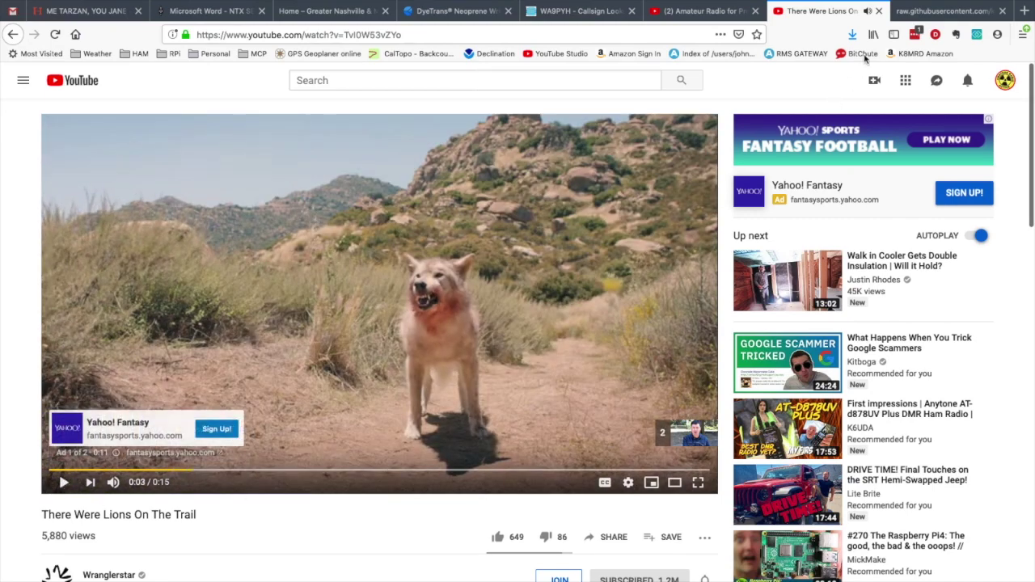
{"action": "mouse_move", "coordinate": [915, 3]}
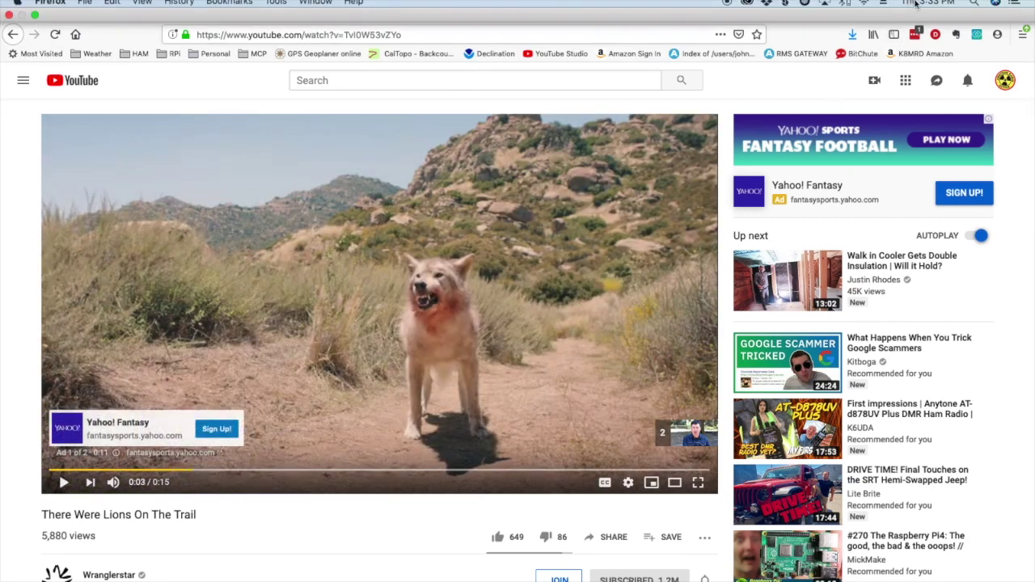
{"action": "left_click", "coordinate": [864, 6]}
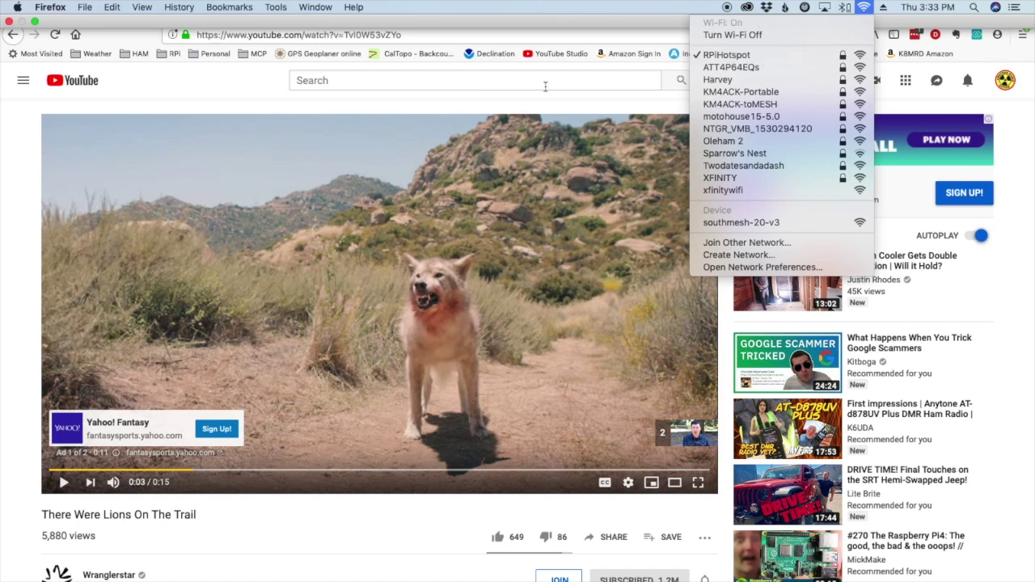
{"action": "left_click", "coordinate": [257, 95]}
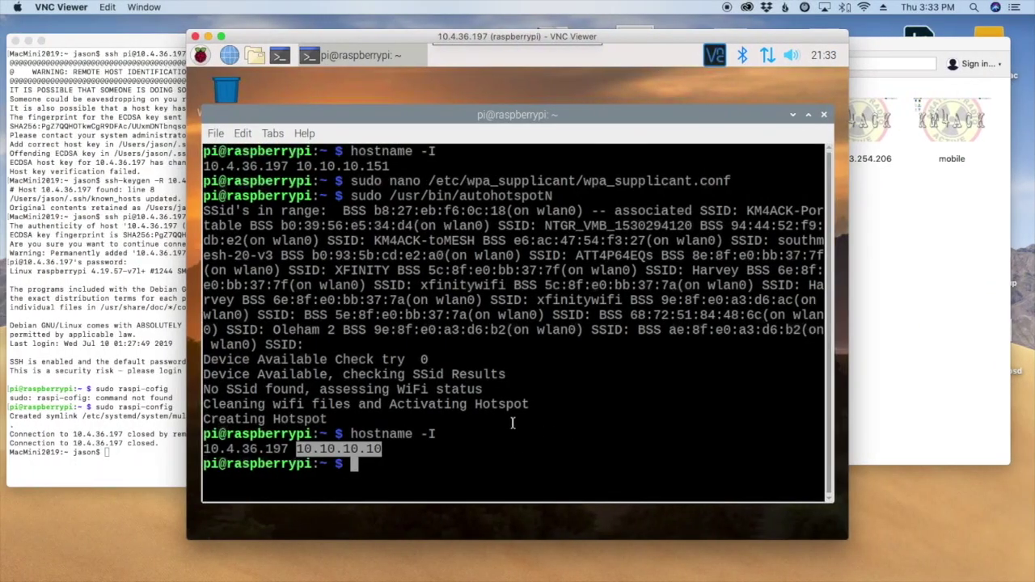
Remove the trailing 1 so wpa_supplicant.conf's ssid is KM4ACK-Portable again, and save.
{"action": "left_click", "coordinate": [392, 464]}
{"action": "key", "text": "Up"}
{"action": "key", "text": "Up"}
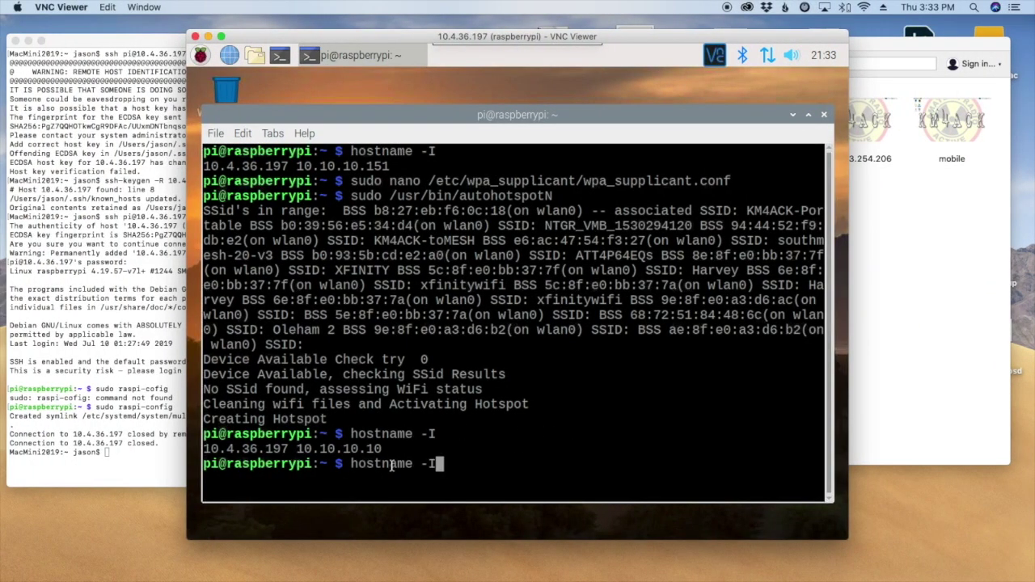
{"action": "key", "text": "Up"}
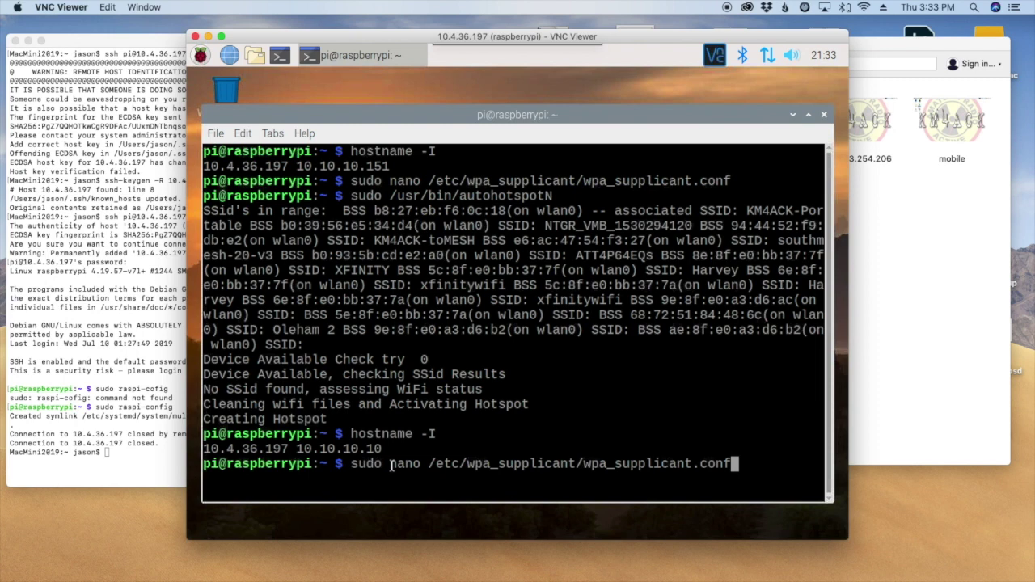
{"action": "key", "text": "Return"}
{"action": "key", "text": "Down"}
{"action": "key", "text": "Down"}
{"action": "key", "text": "Down"}
{"action": "key", "text": "Down"}
{"action": "key", "text": "Down"}
{"action": "key", "text": "Down"}
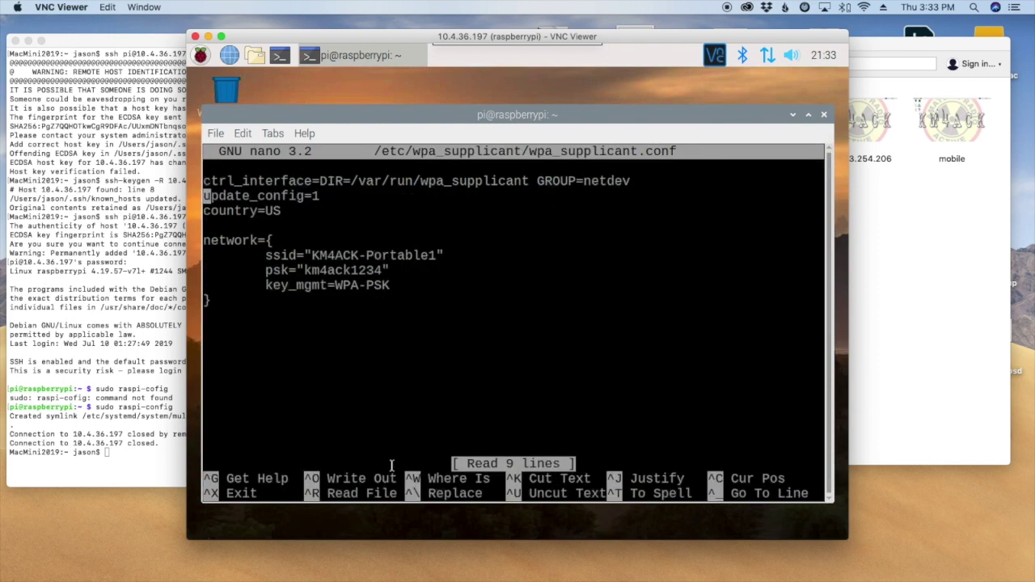
{"action": "key", "text": "Left"}
{"action": "key", "text": "Left"}
{"action": "key", "text": "BackSpace"}
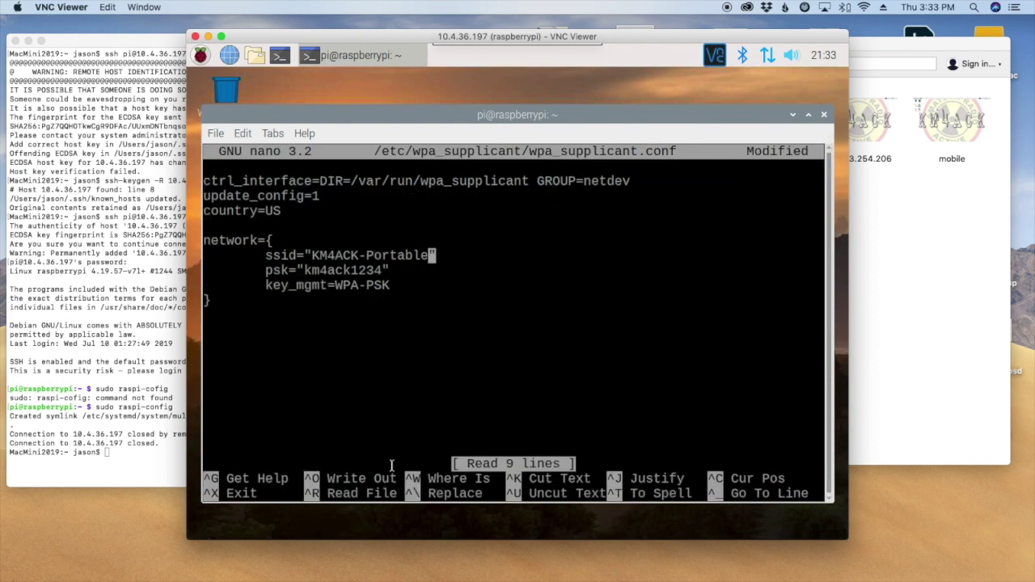
{"action": "key", "text": "ctrl+x"}
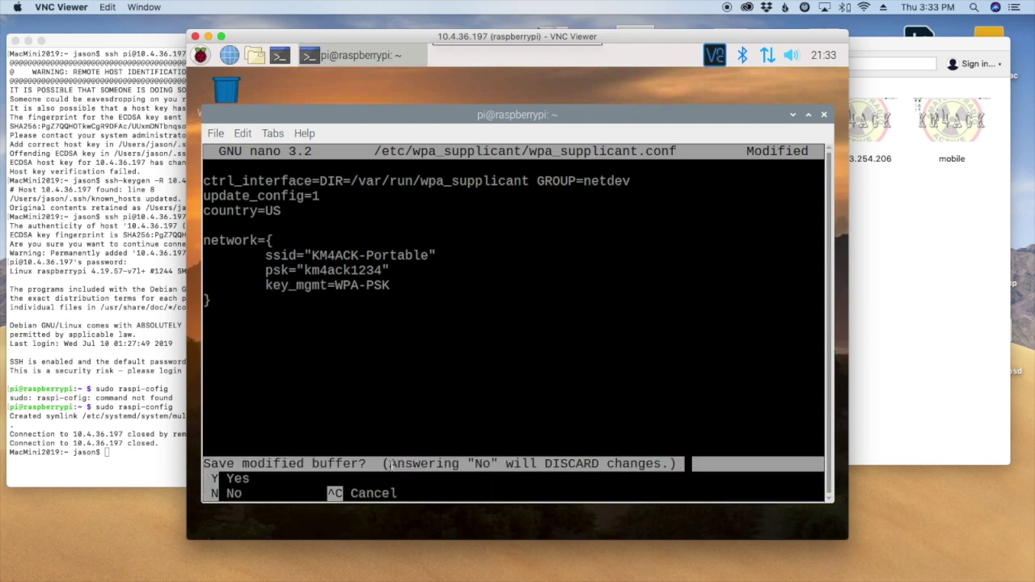
{"action": "key", "text": "y"}
{"action": "key", "text": "Return"}
Rerun sudo /usr/bin/autohotspotN from shell history.
{"action": "key", "text": "Up"}
{"action": "key", "text": "Up"}
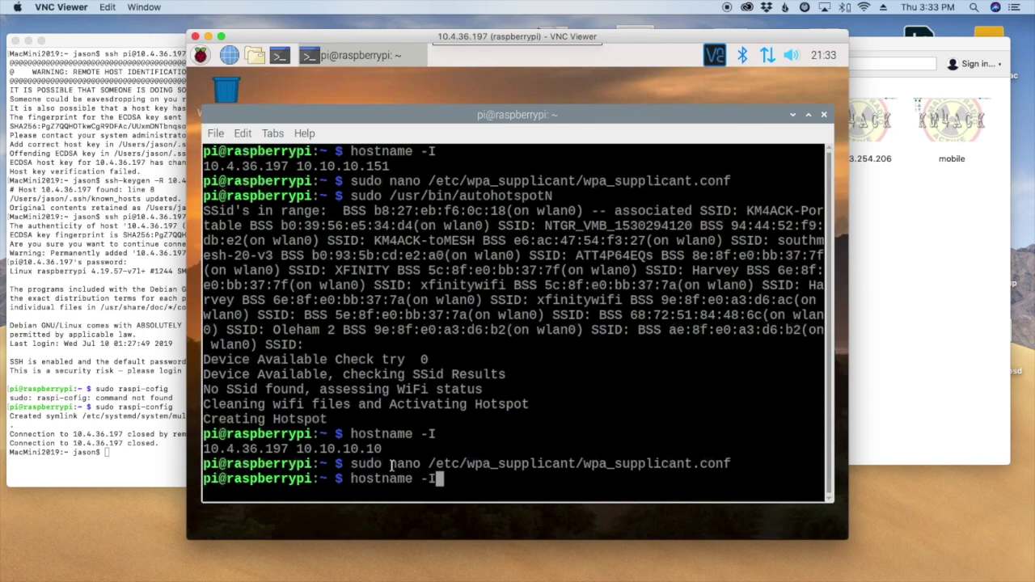
{"action": "key", "text": "Up"}
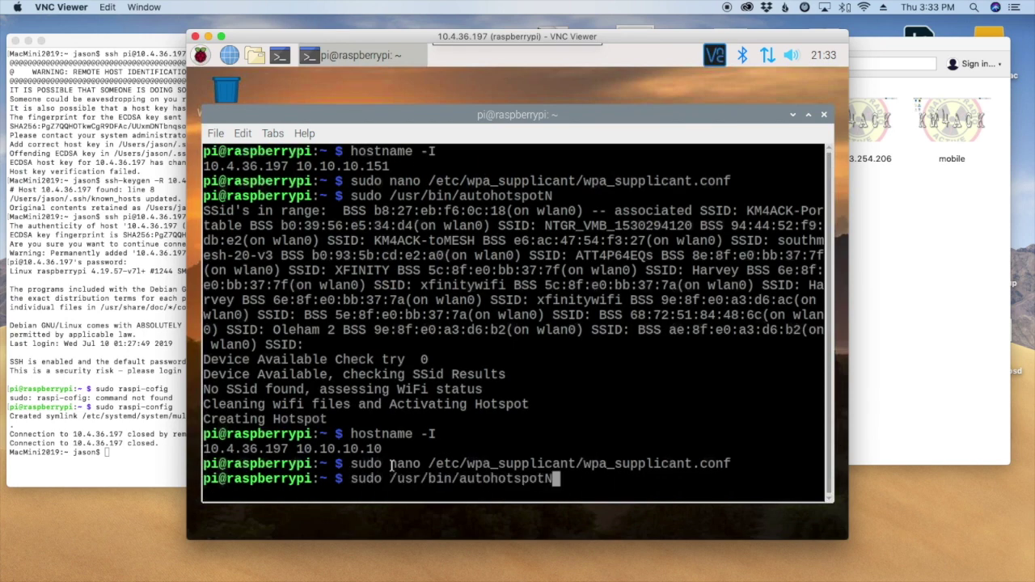
{"action": "key", "text": "Return"}
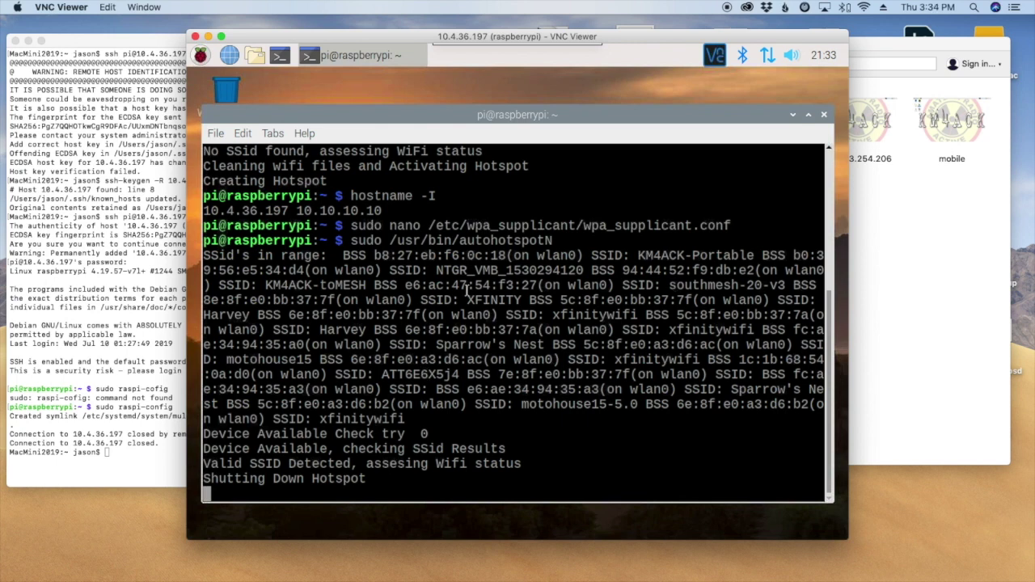
Close the dropped Pi session and cancel the stalled reconnect attempt to 10.4.36.197.
{"action": "left_click", "coordinate": [195, 37]}
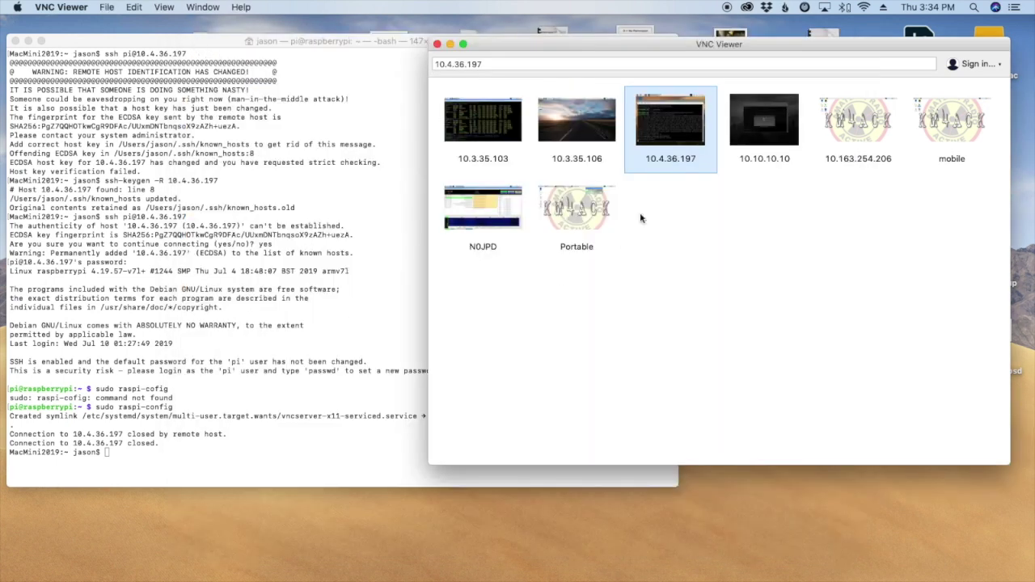
{"action": "double_click", "coordinate": [680, 128]}
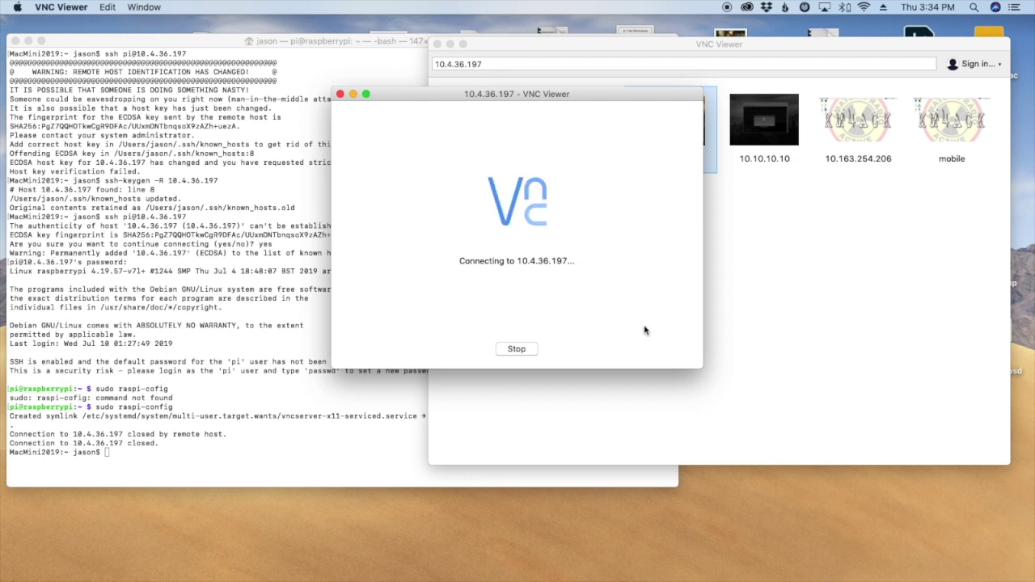
{"action": "left_click", "coordinate": [516, 348]}
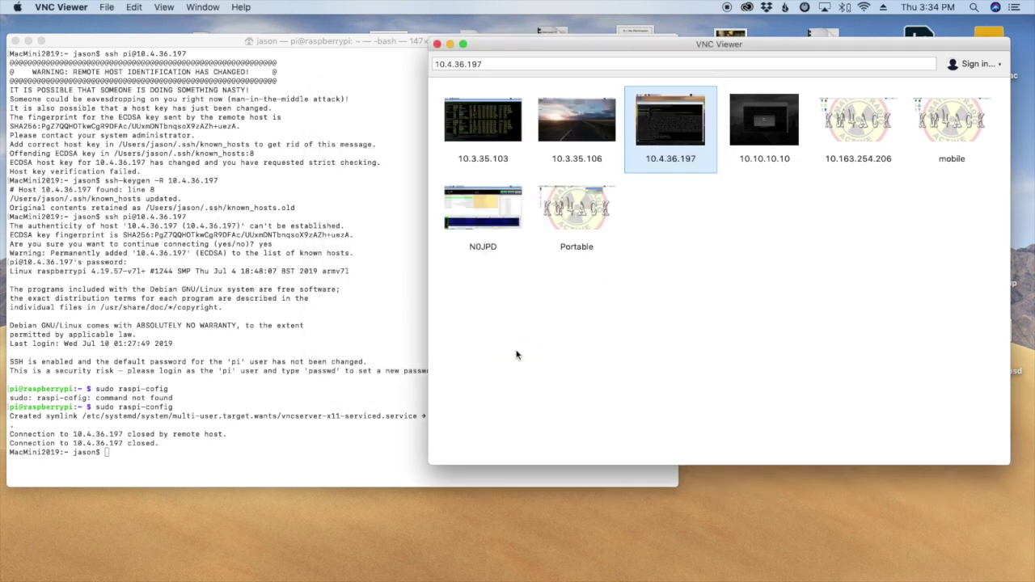
Switch the Mac from RPiHotspot to another Wi-Fi network and reconnect VNC to 10.4.36.197.
{"action": "left_click", "coordinate": [861, 7]}
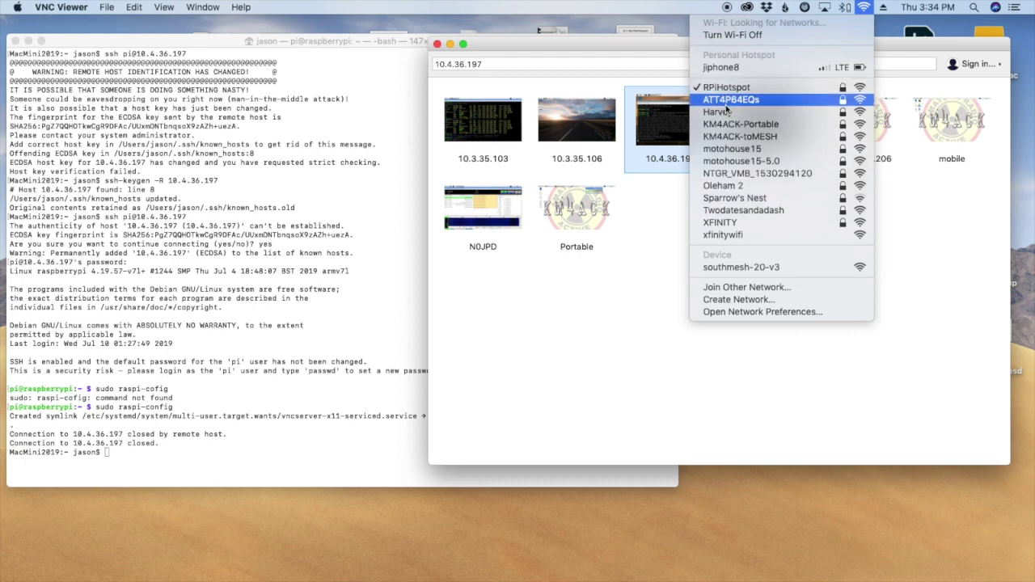
{"action": "left_click", "coordinate": [729, 137]}
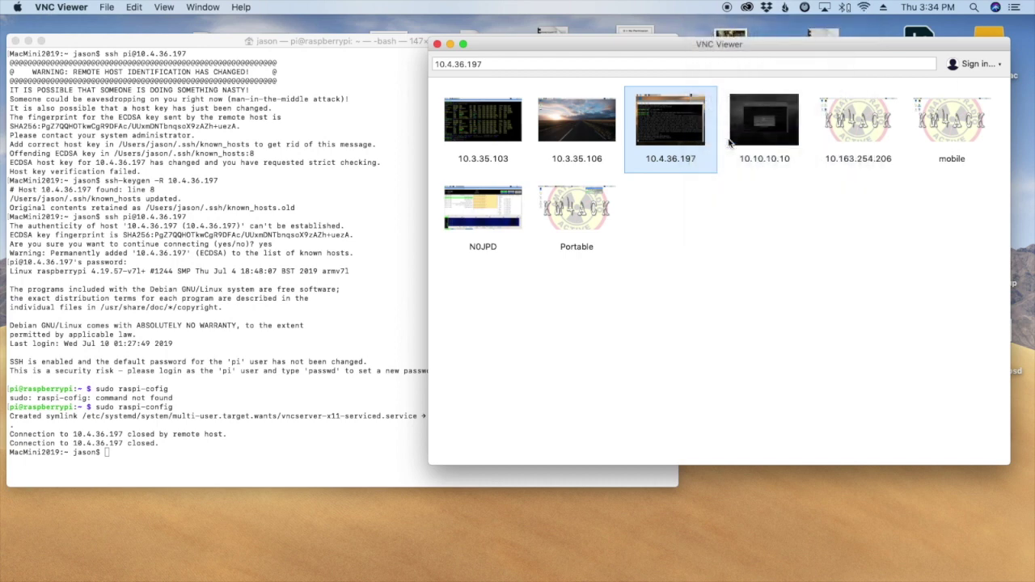
{"action": "double_click", "coordinate": [673, 131]}
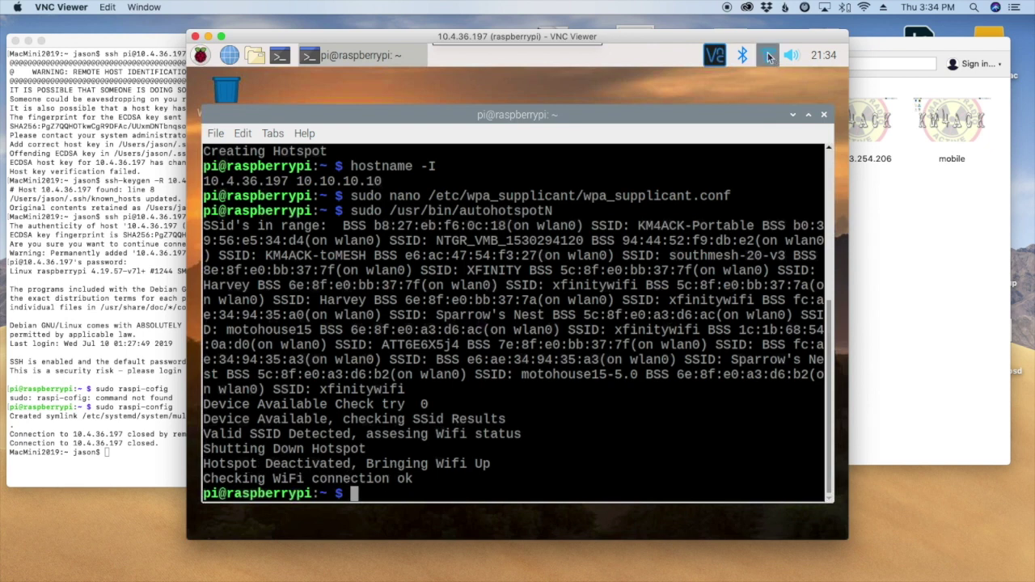
{"action": "mouse_move", "coordinate": [768, 55]}
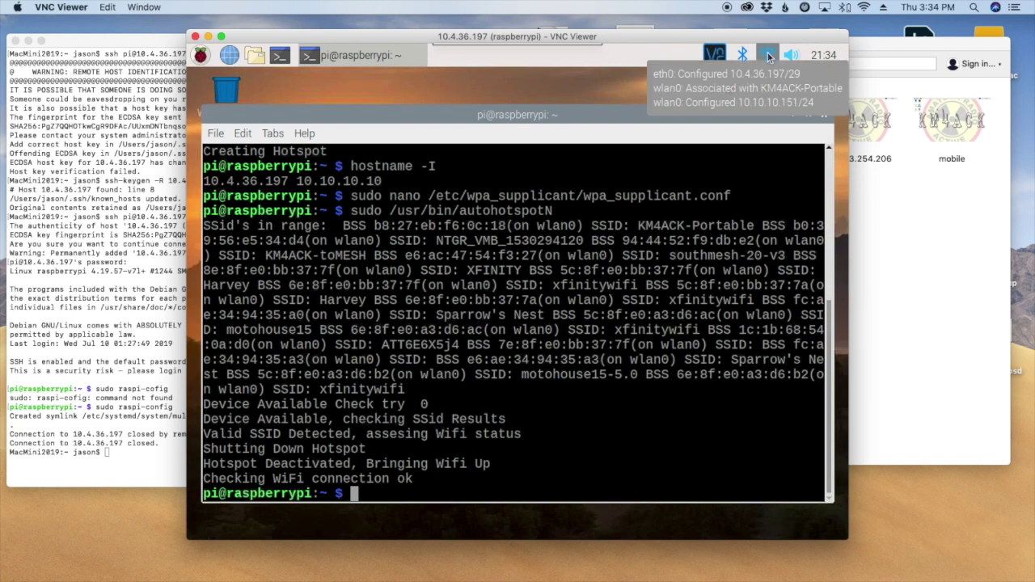
{"action": "left_click", "coordinate": [768, 55]}
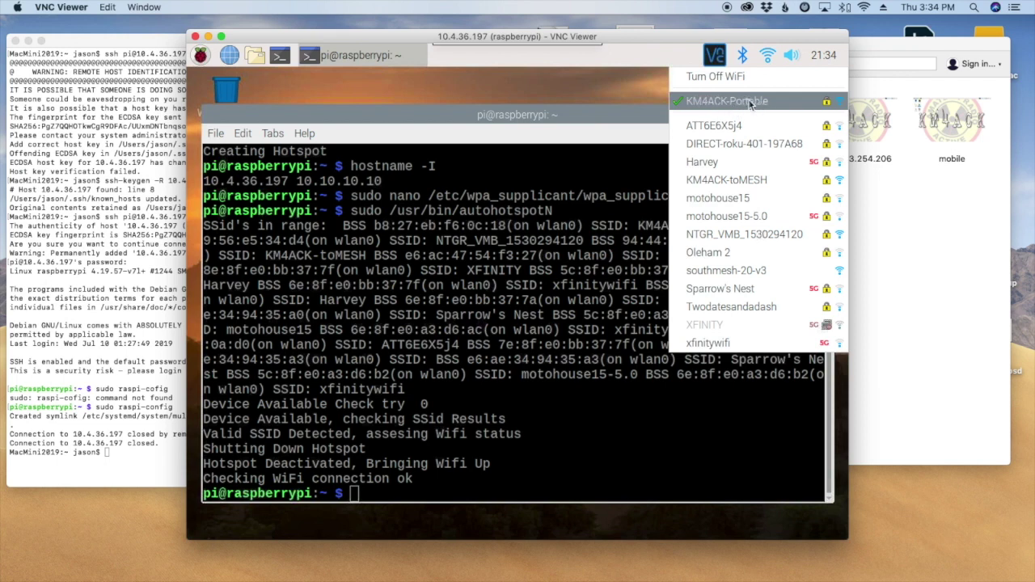
{"action": "left_click", "coordinate": [578, 114]}
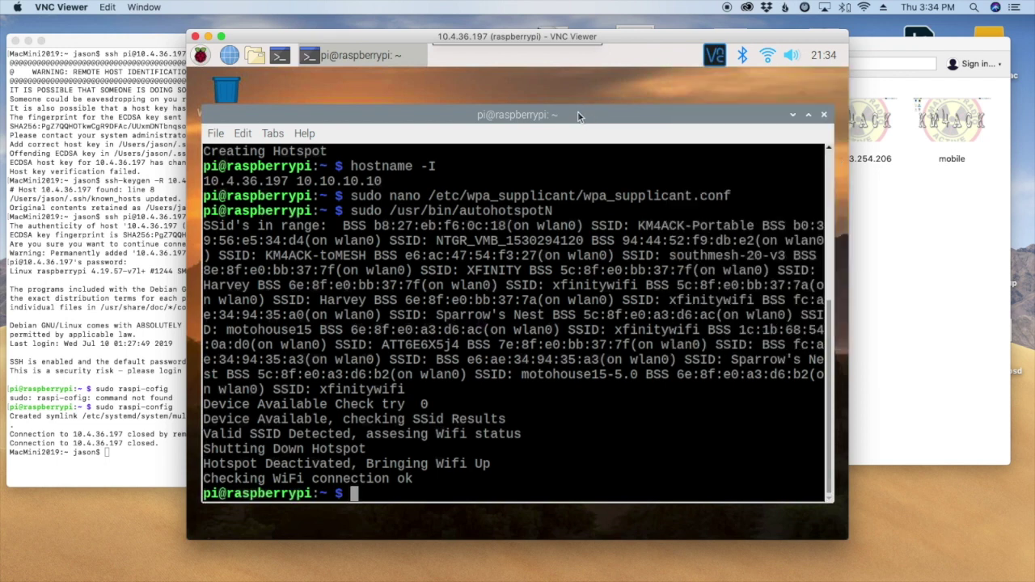